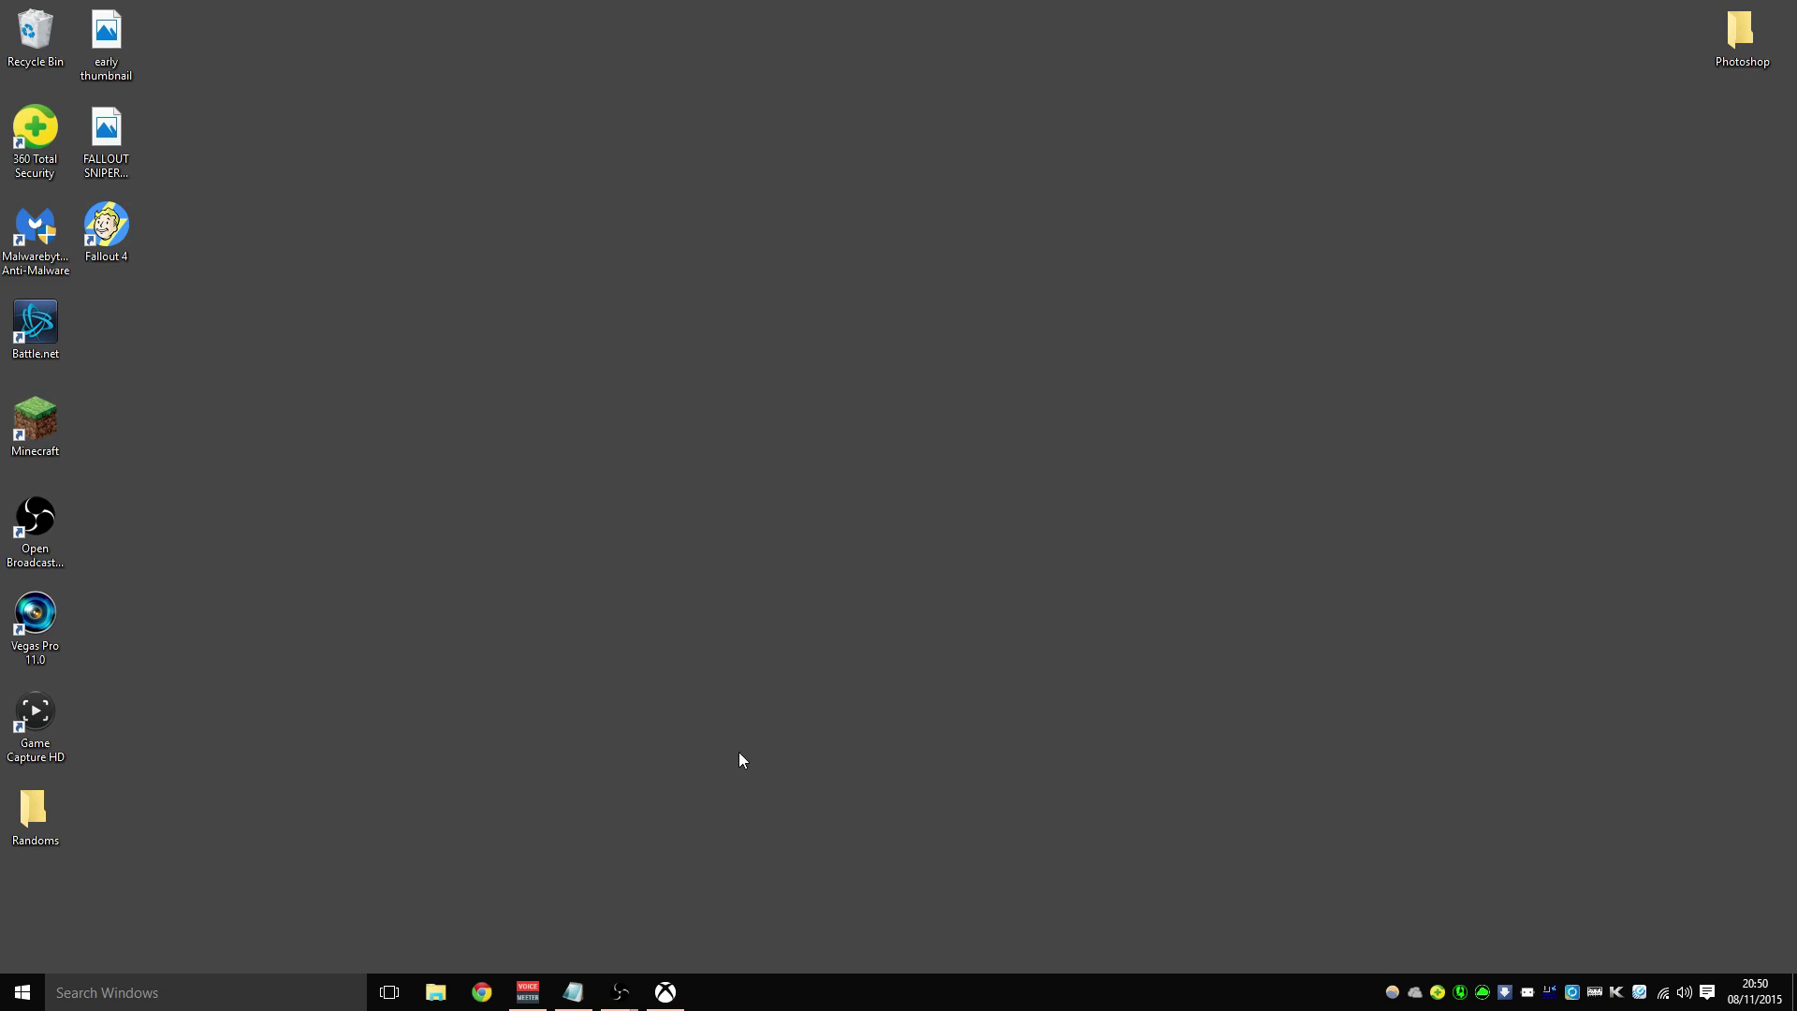
- Open the Xbox app from its taskbar icon
{"action": "left_click", "coordinate": [665, 992]}
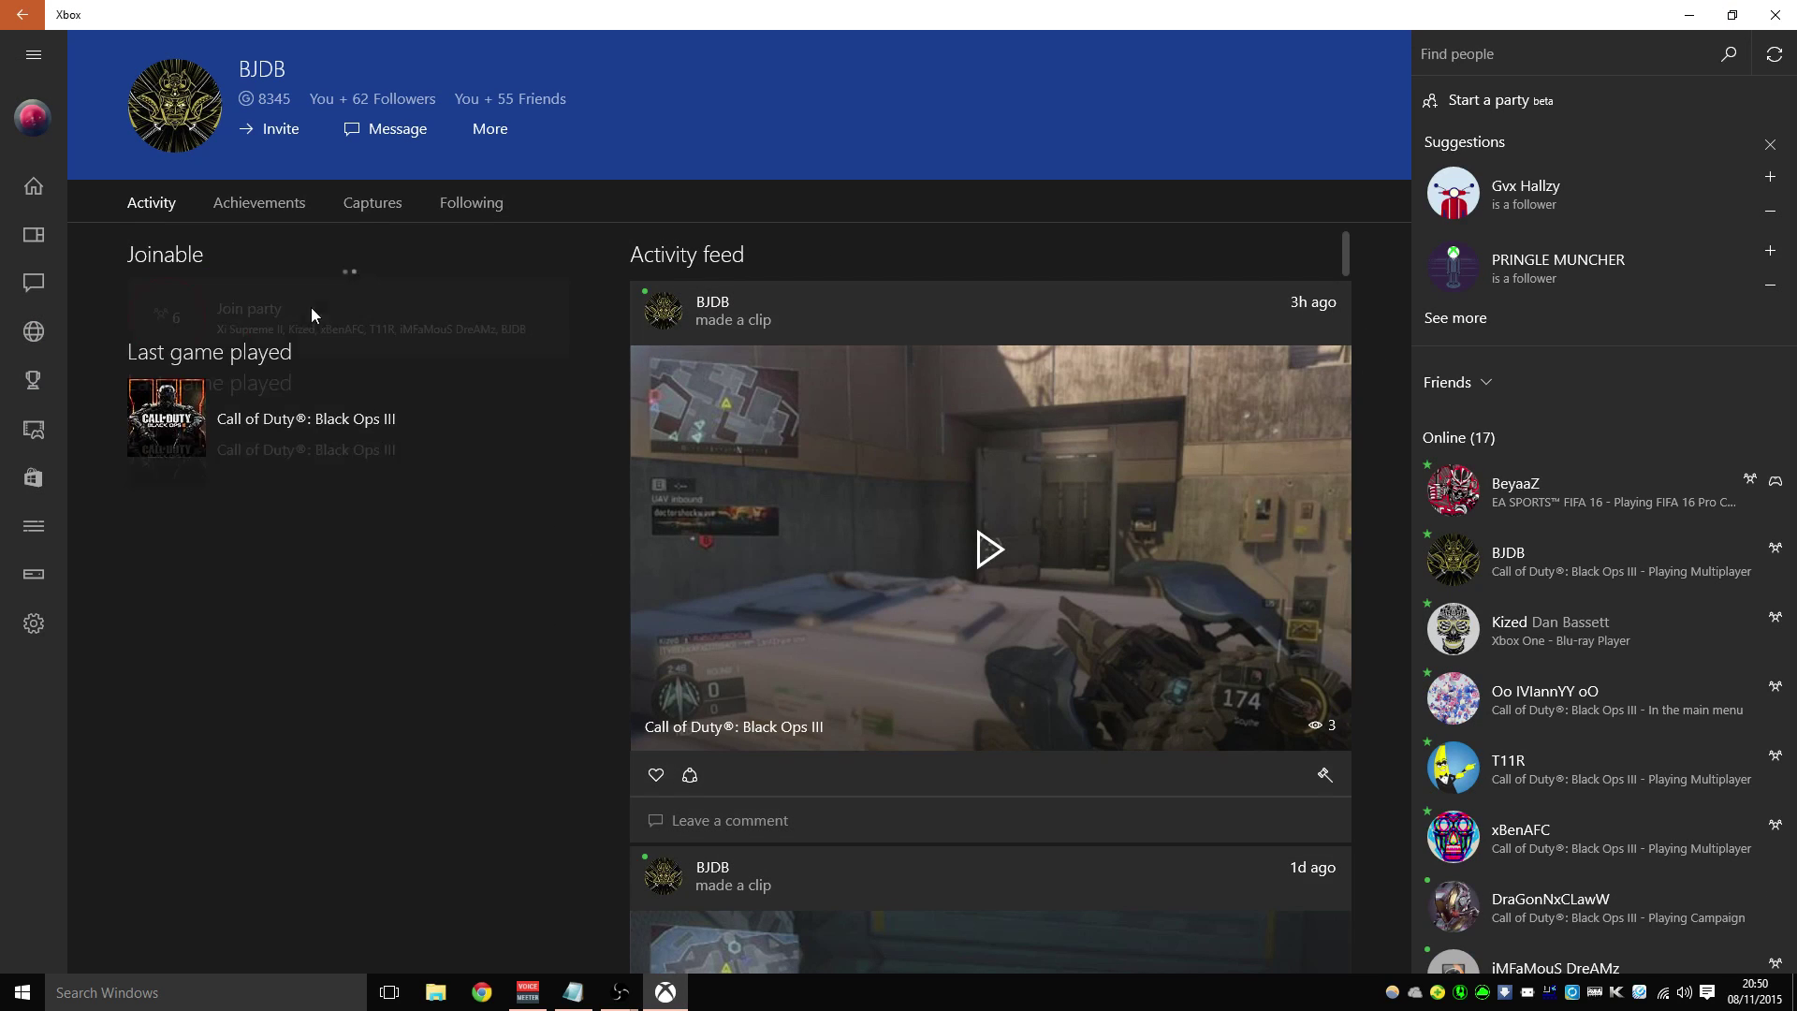
- Join the friends' party, dismiss the 0x807D0106 party error, and close the Xbox app
{"action": "left_click", "coordinate": [311, 307]}
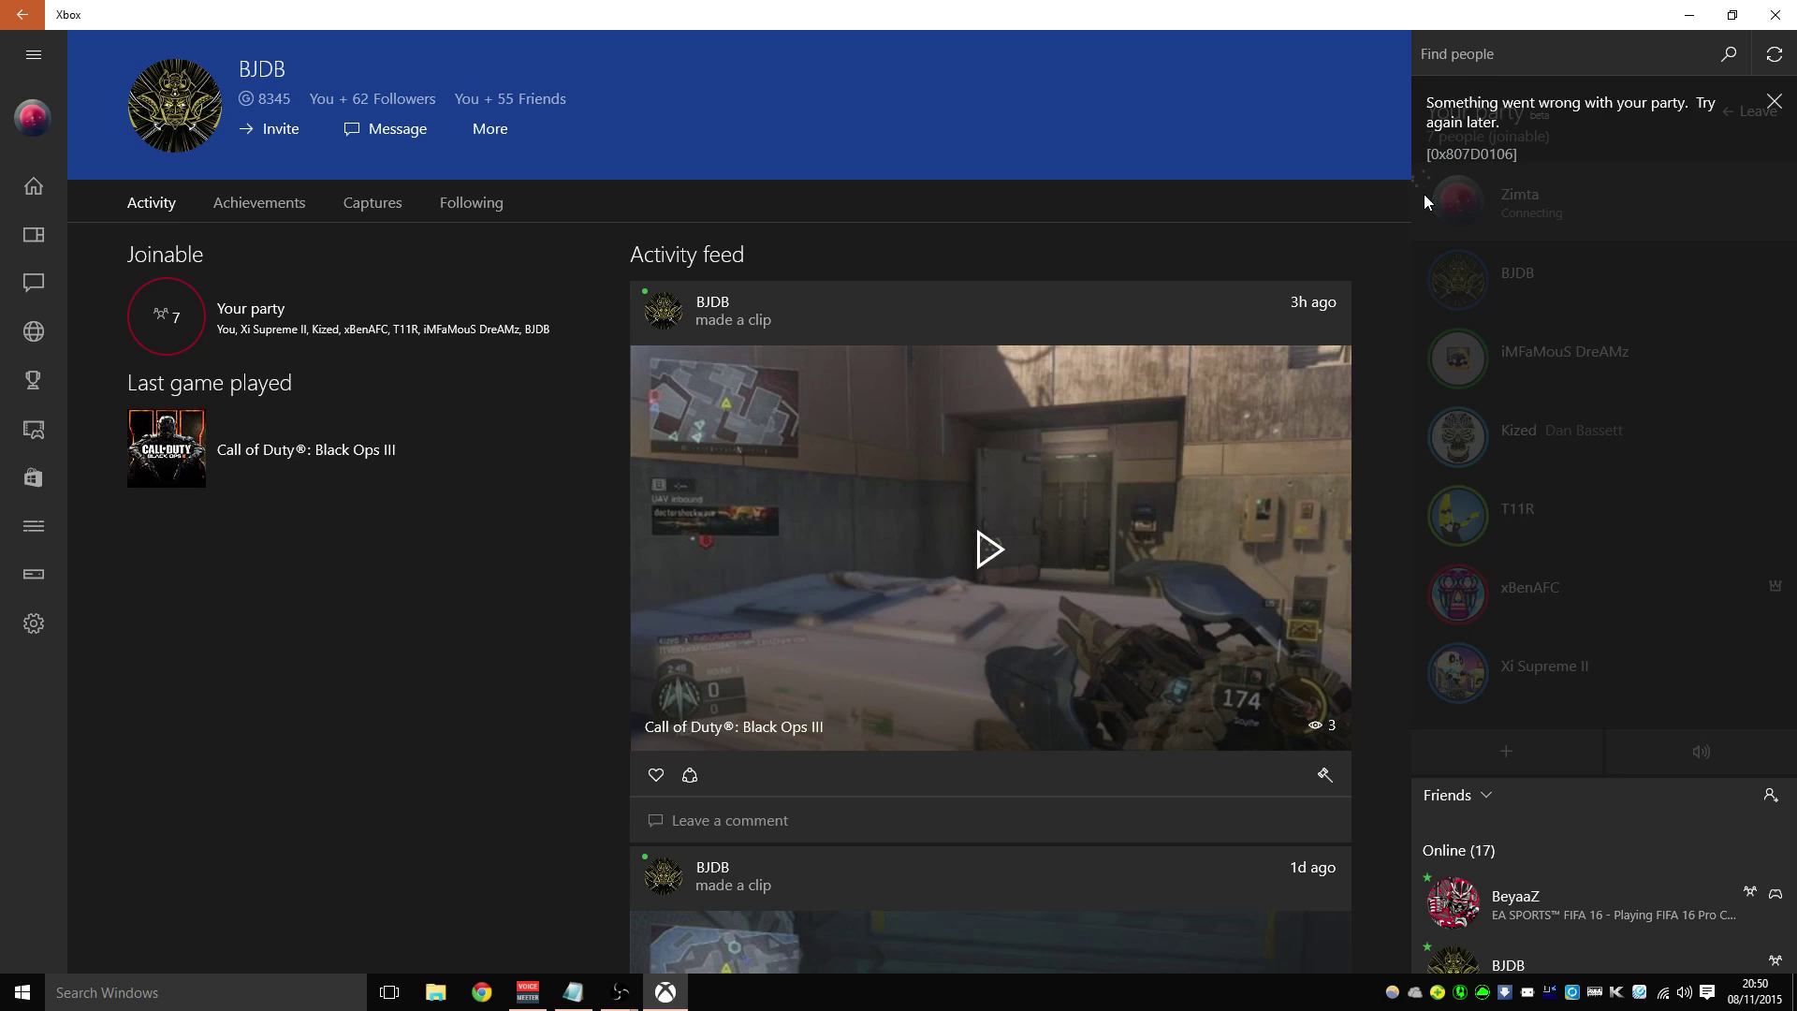
{"action": "left_click", "coordinate": [1775, 101]}
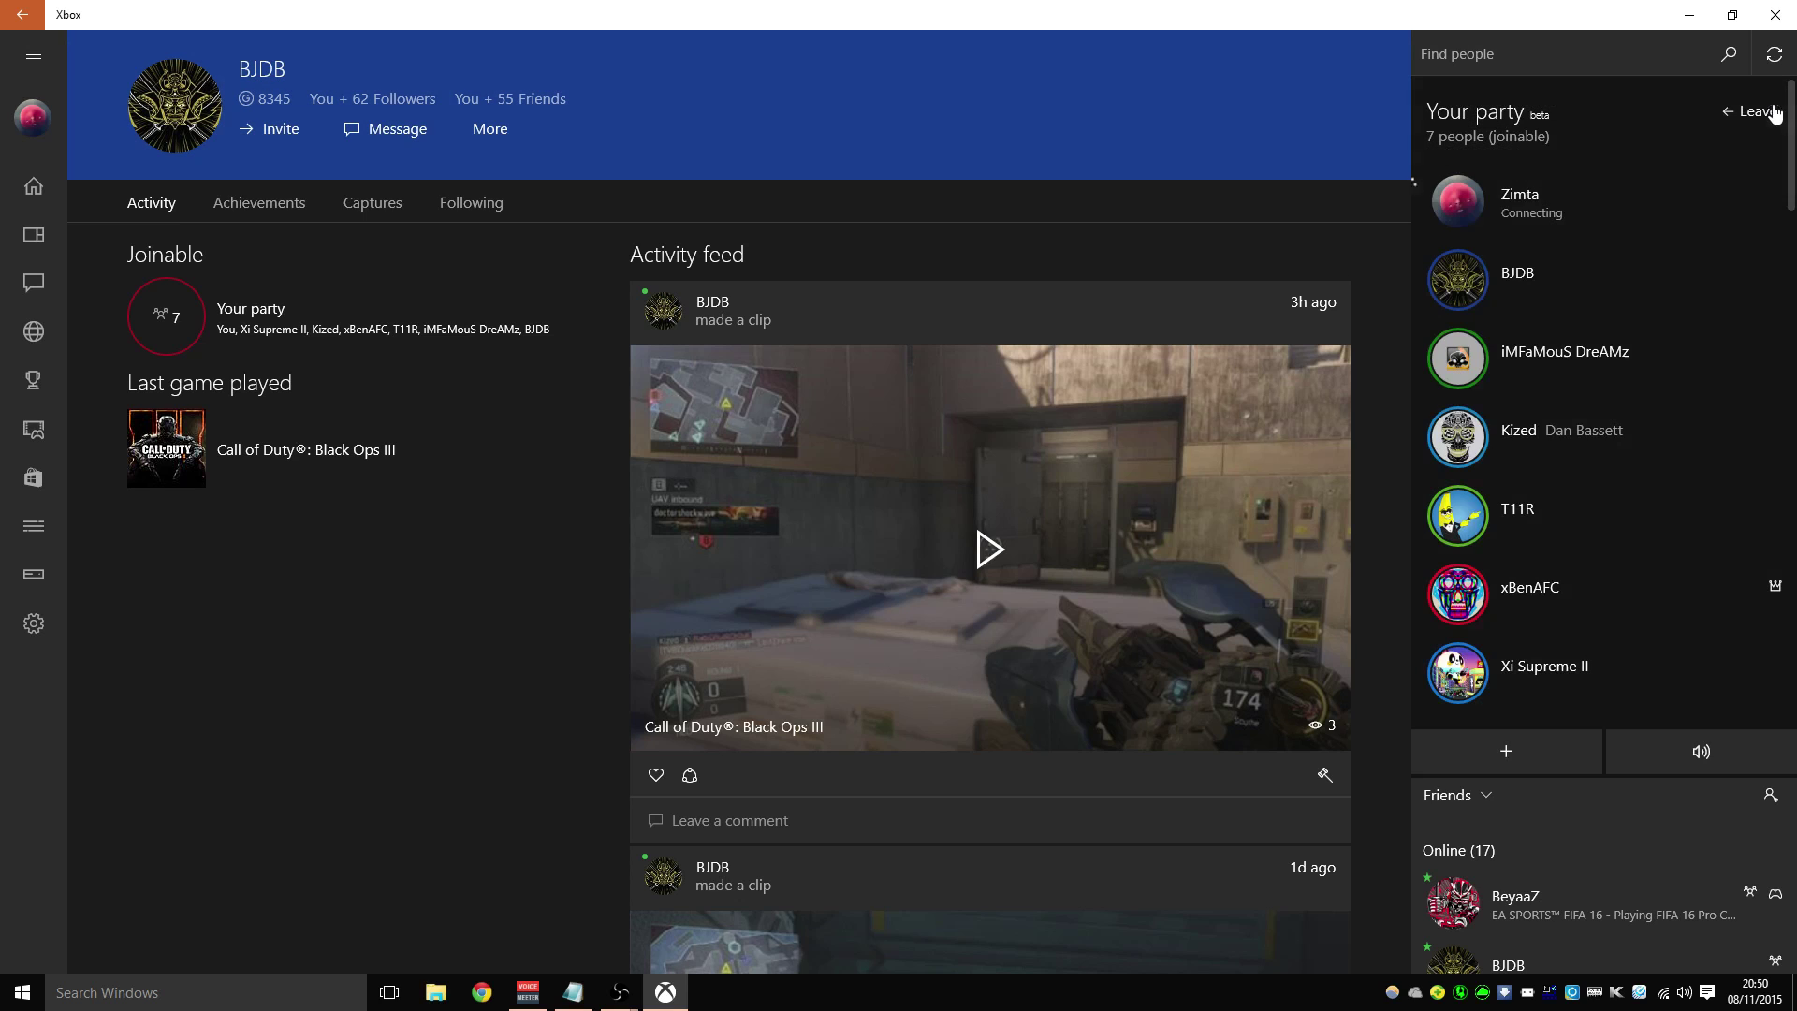
{"action": "left_click", "coordinate": [1775, 15]}
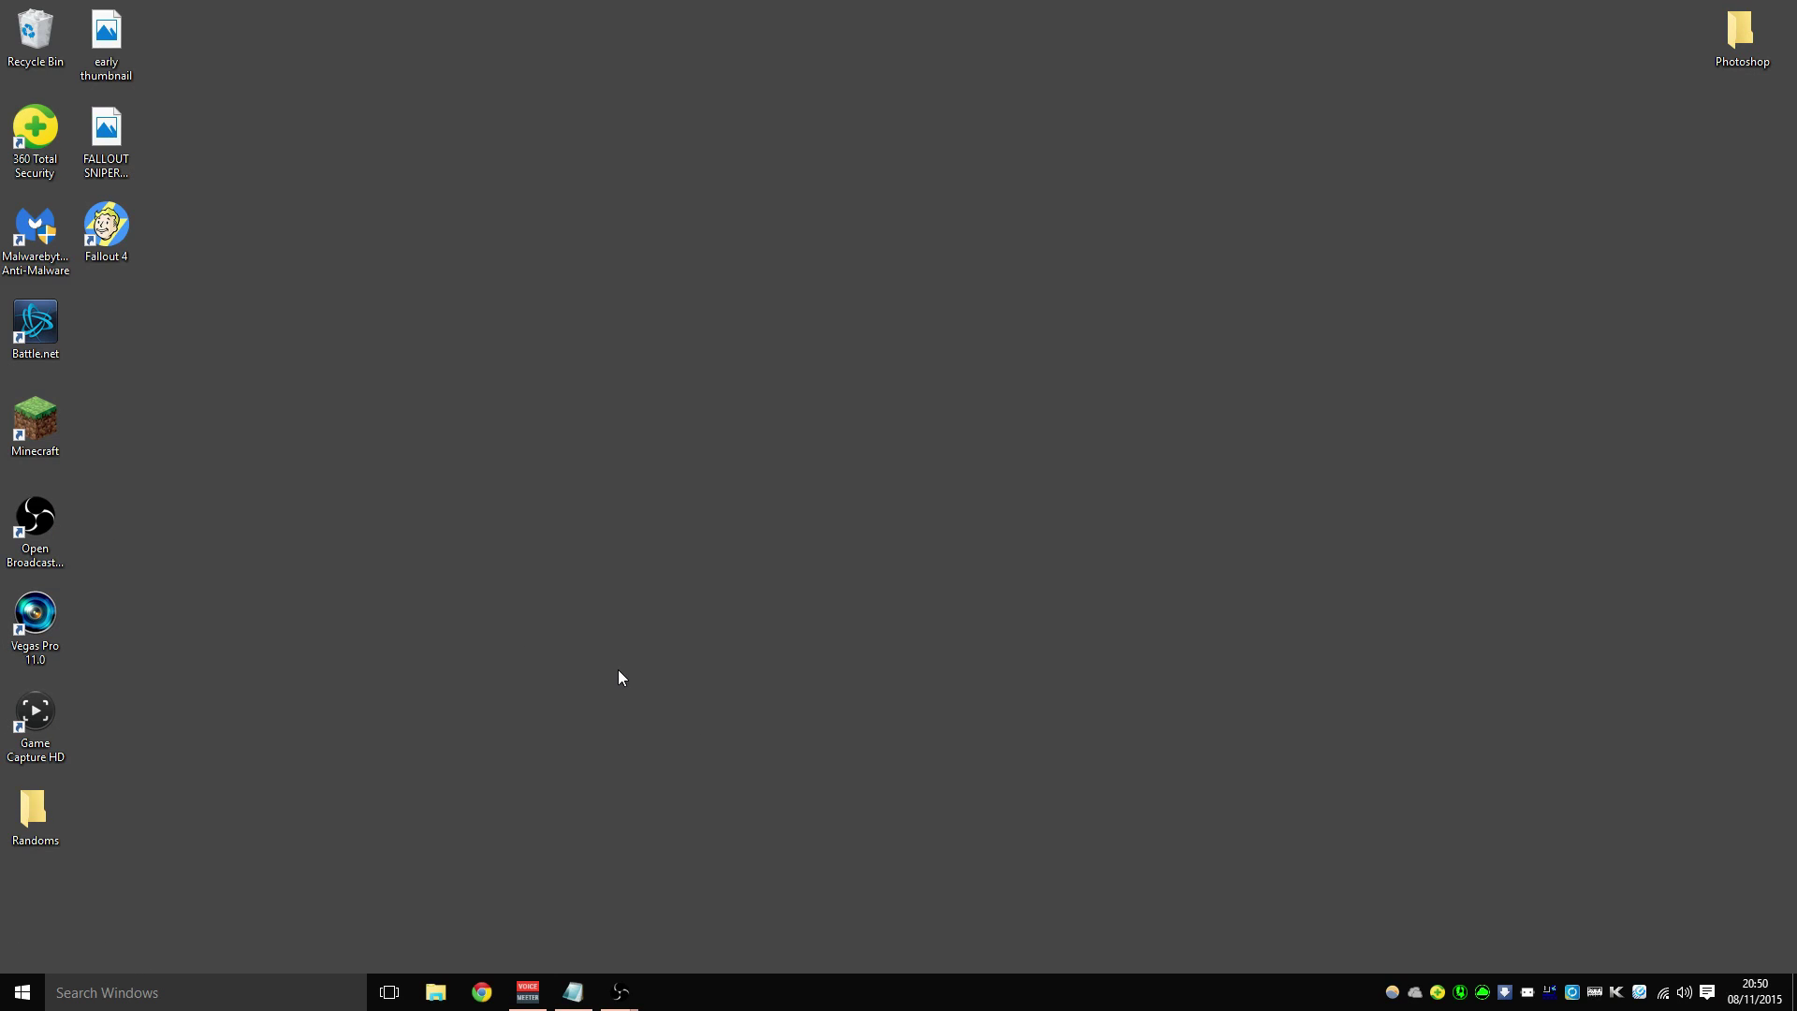
- Open Device Manager from the Start right-click menu and expand Network adapters
{"action": "right_click", "coordinate": [23, 991]}
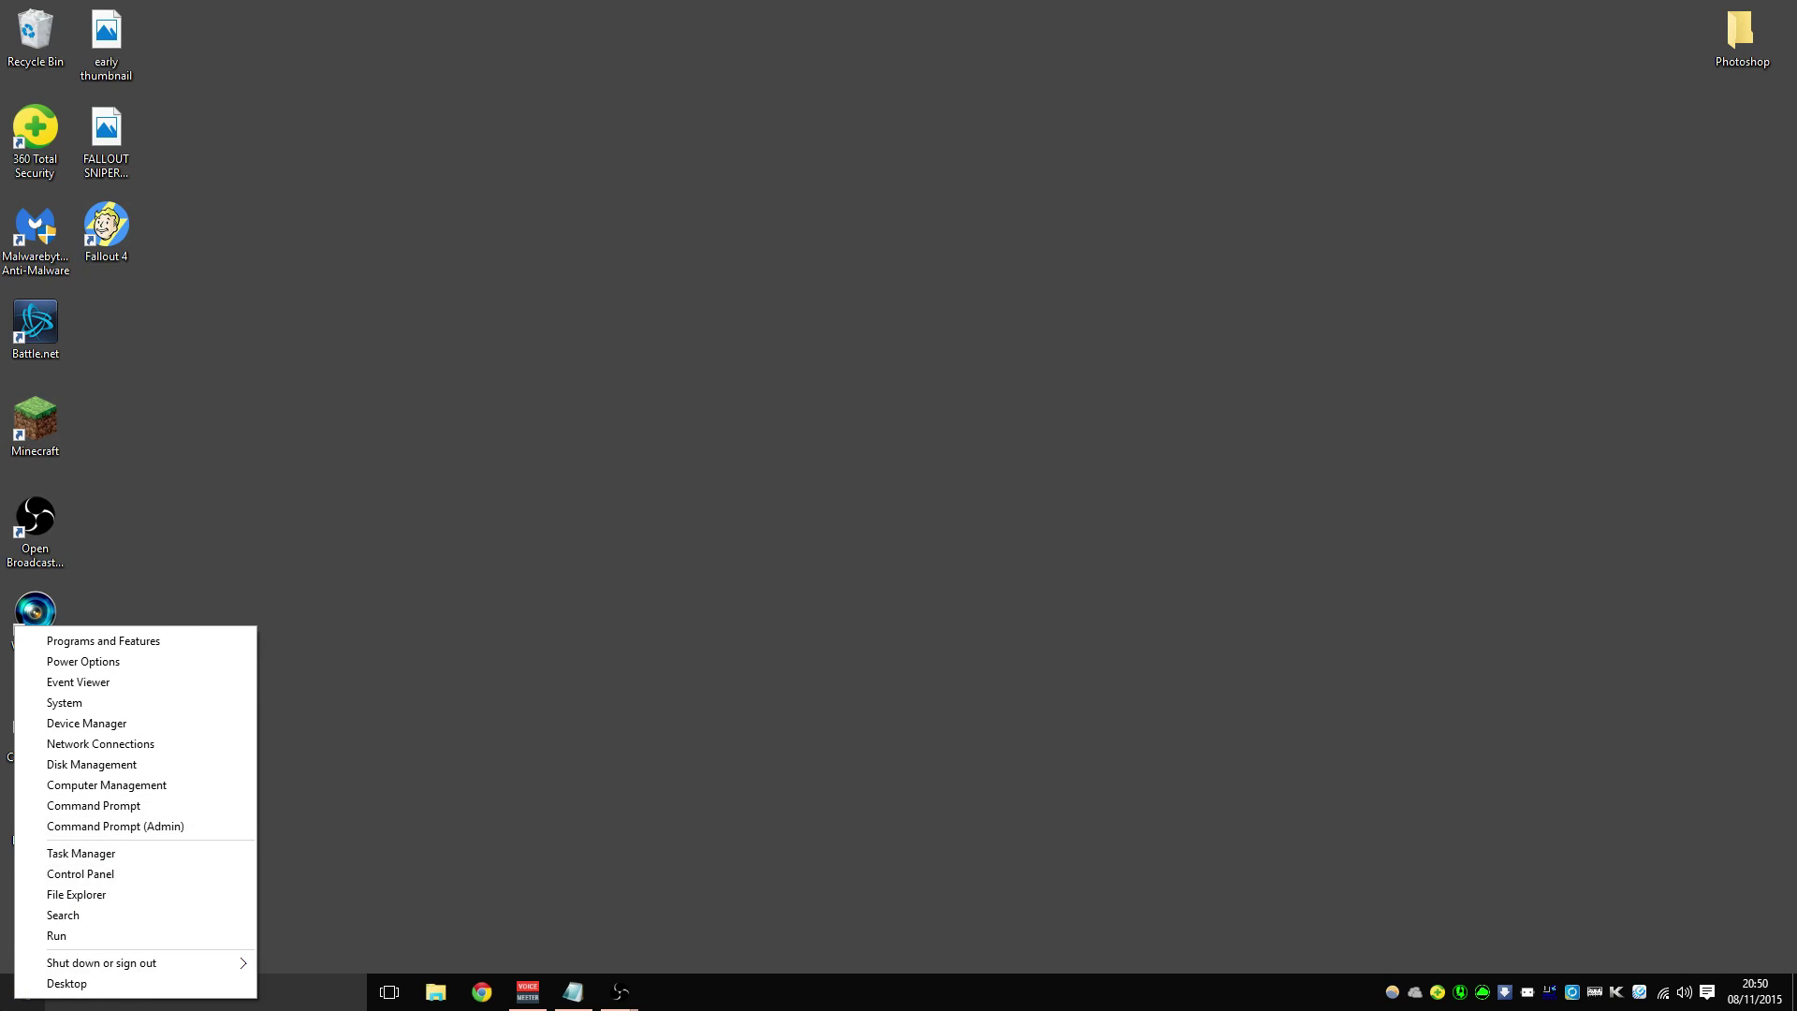
{"action": "left_click", "coordinate": [273, 960]}
{"action": "right_click", "coordinate": [6, 999]}
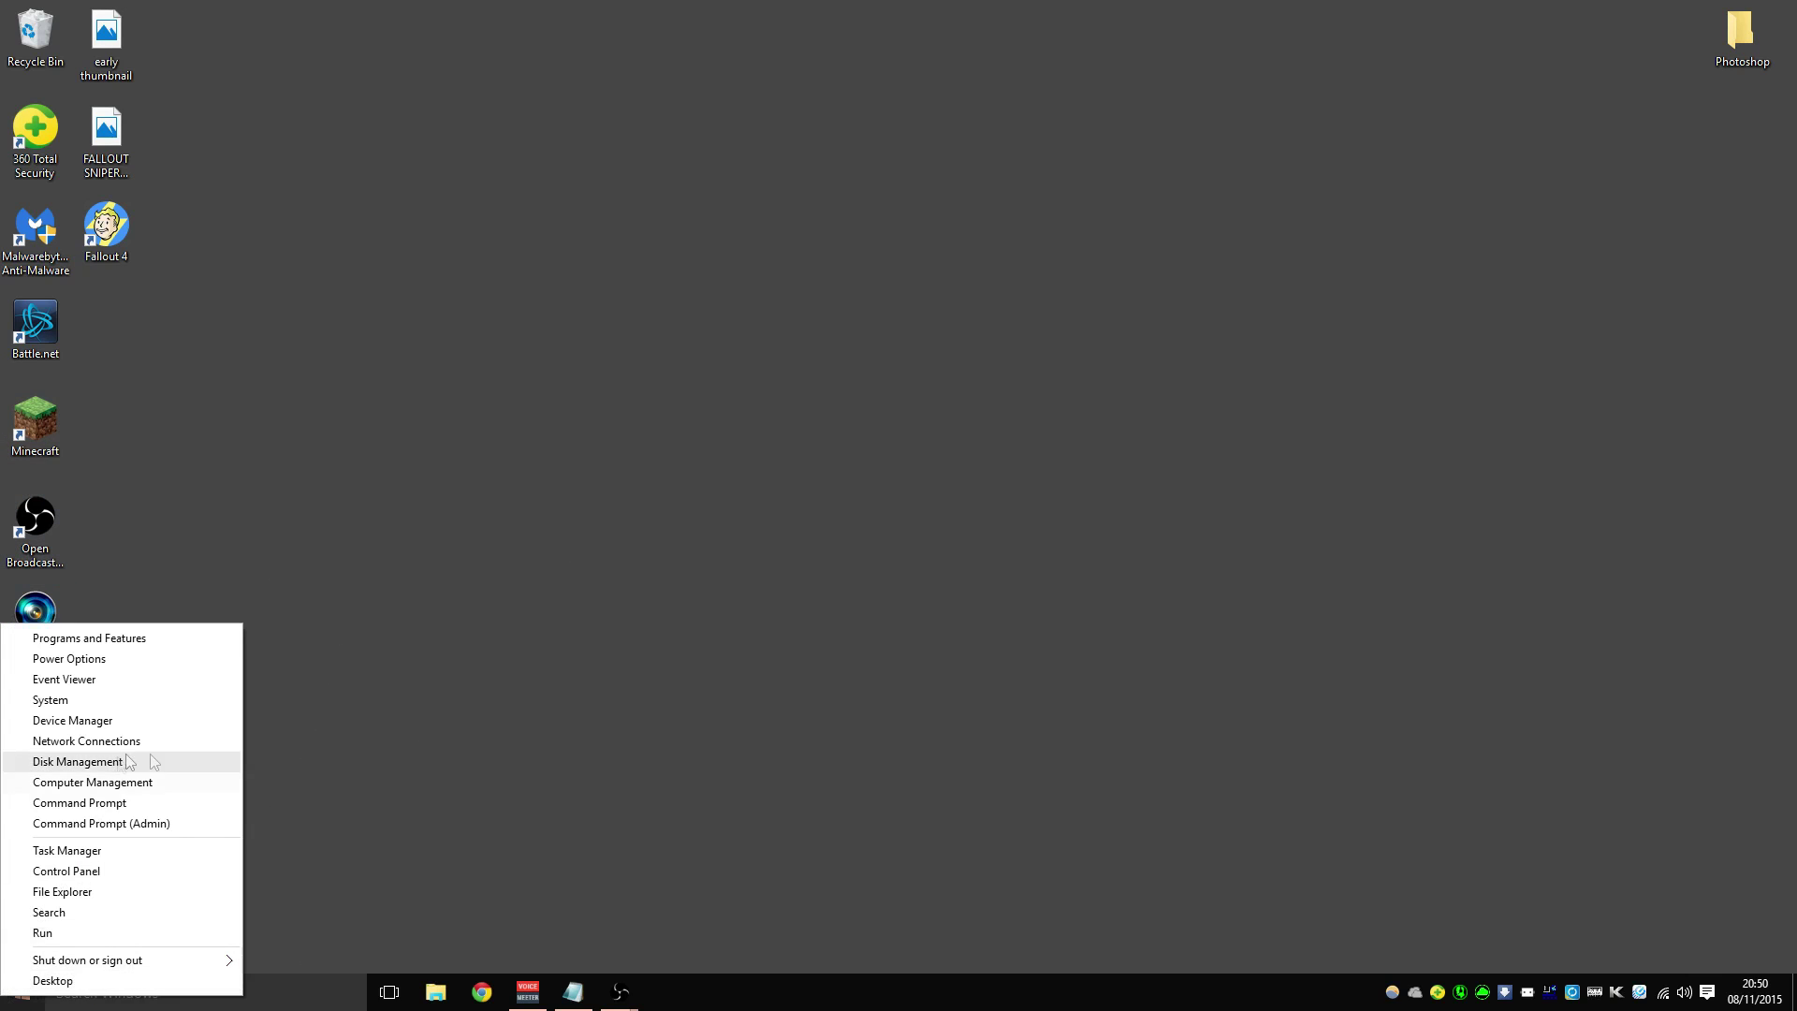
{"action": "left_click", "coordinate": [148, 720]}
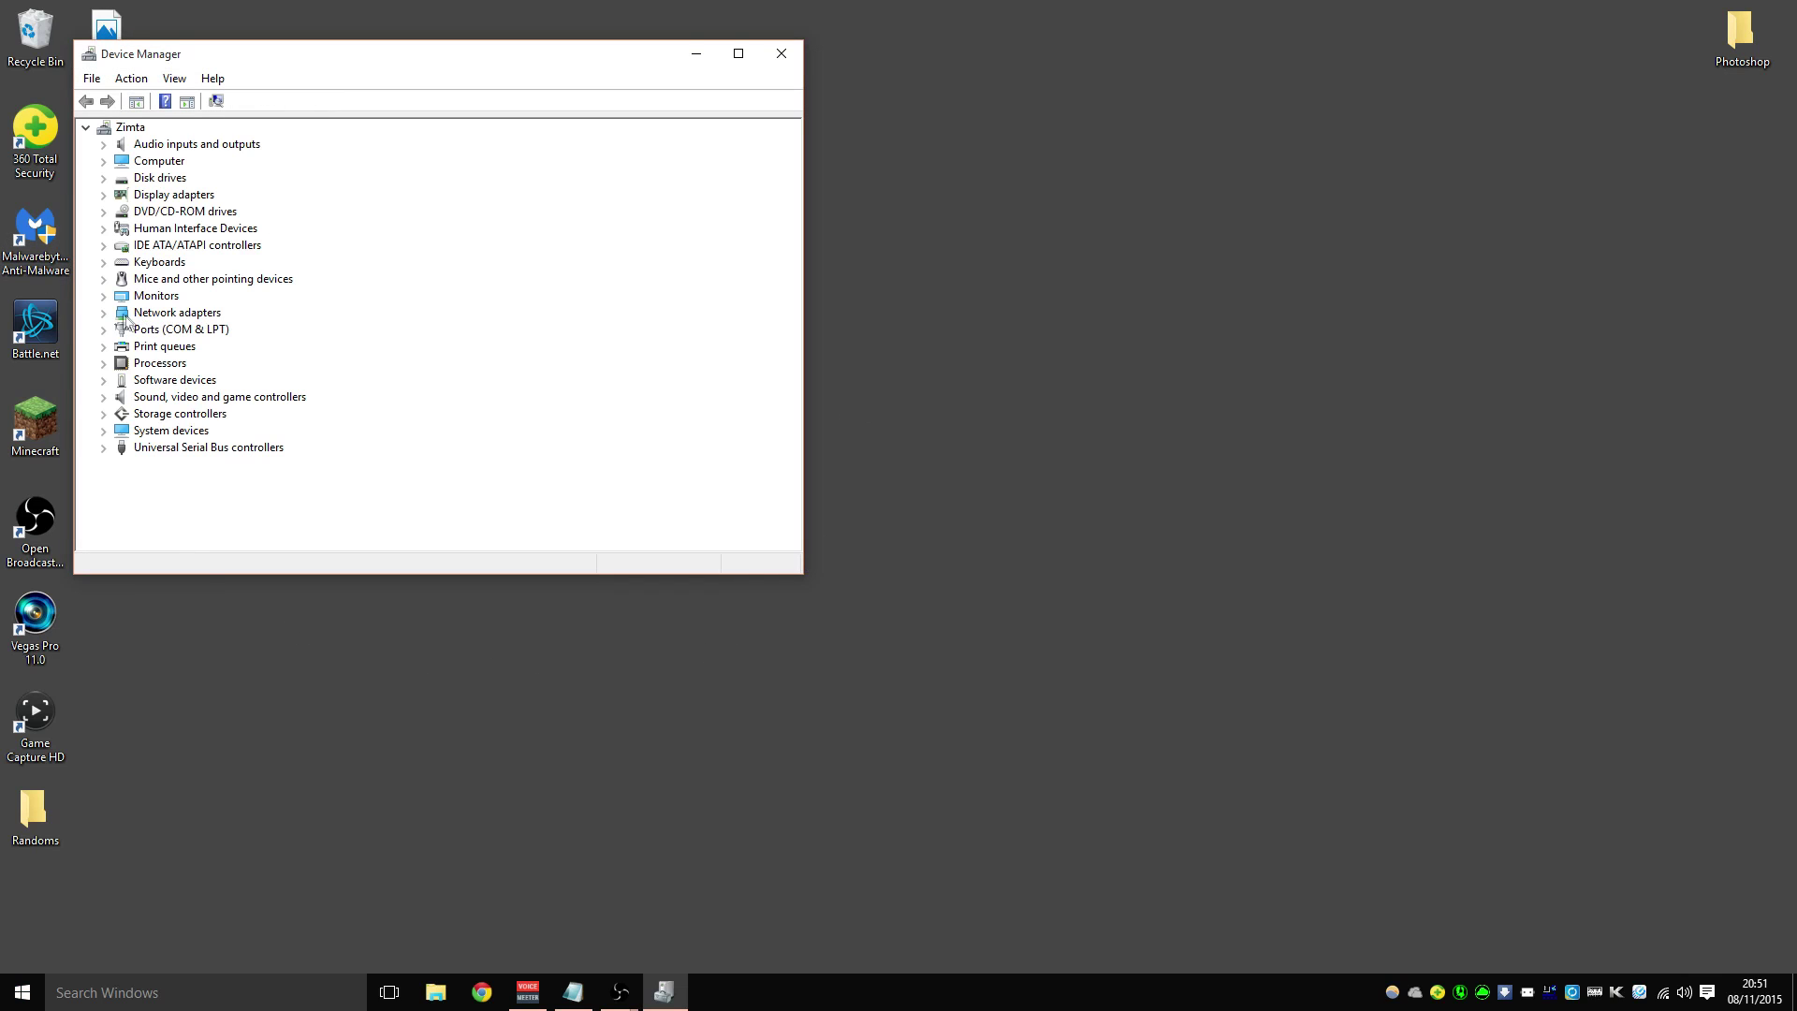
{"action": "left_click", "coordinate": [104, 313]}
- Show hidden devices and enable the Teredo Tunneling Pseudo-Interface adapter
{"action": "left_click", "coordinate": [174, 79]}
{"action": "key", "text": "Right"}
{"action": "key", "text": "Left"}
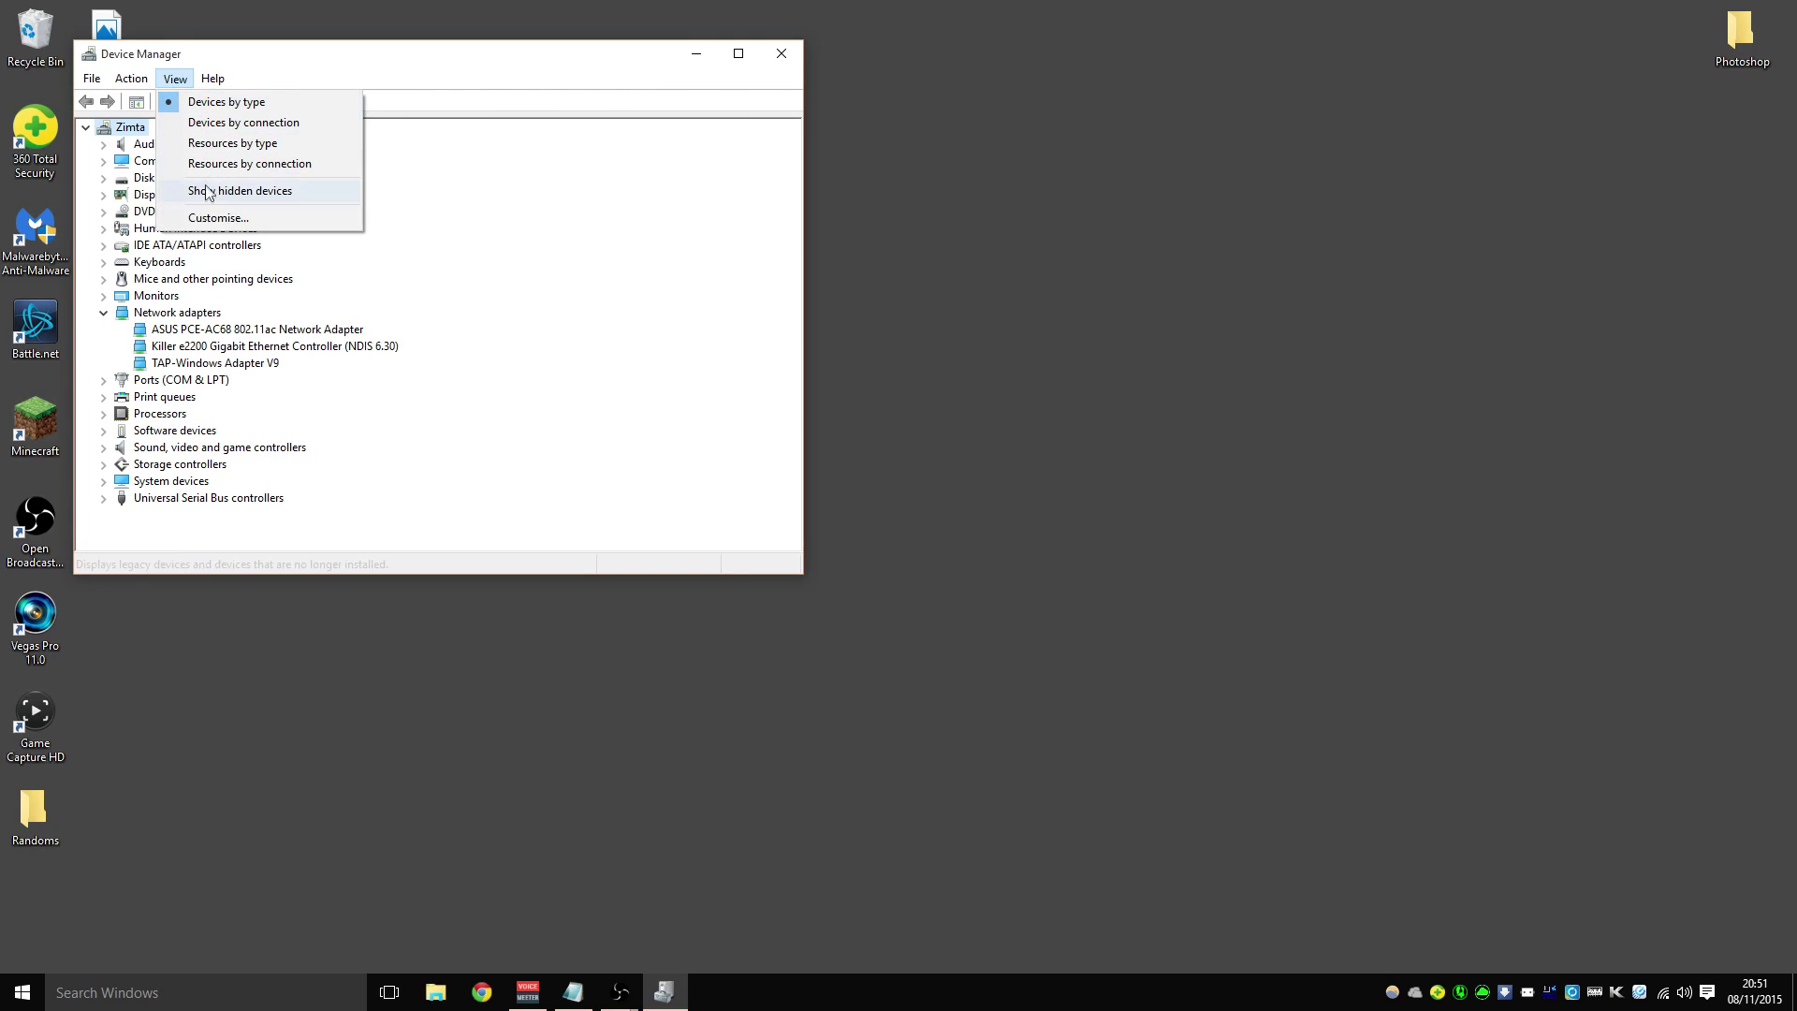
{"action": "left_click", "coordinate": [271, 192]}
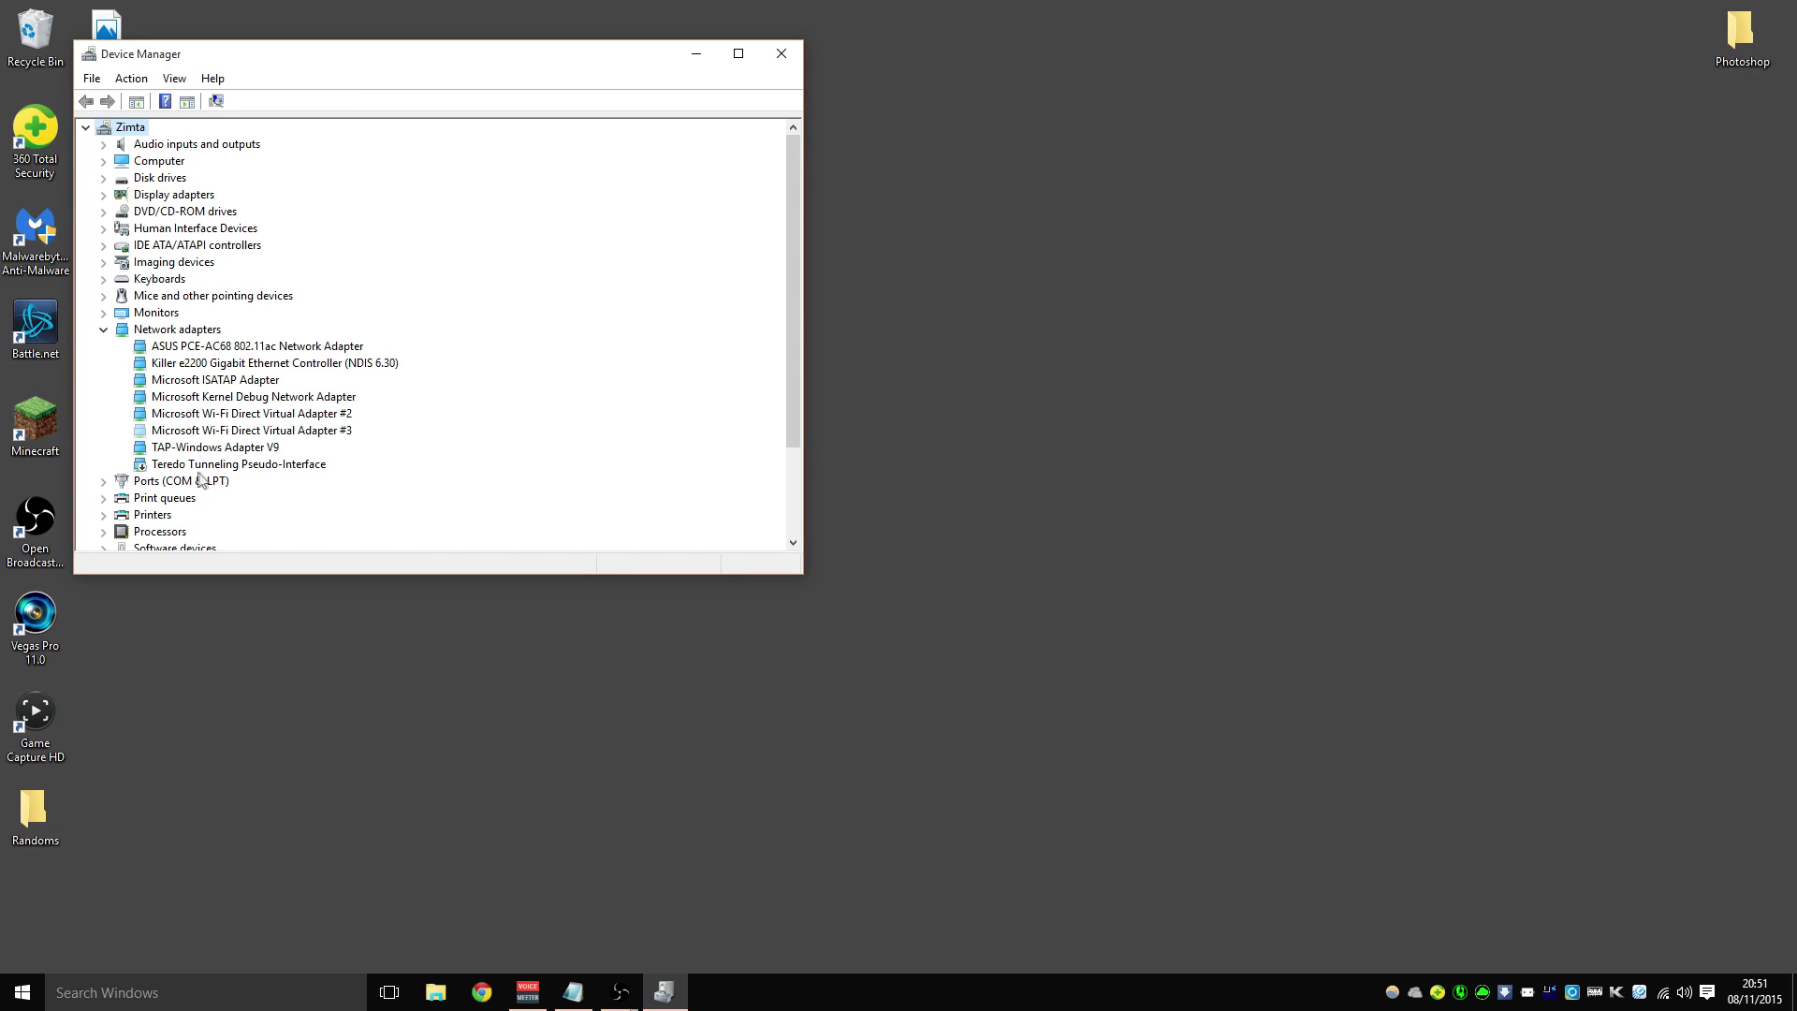
{"action": "left_click", "coordinate": [249, 466]}
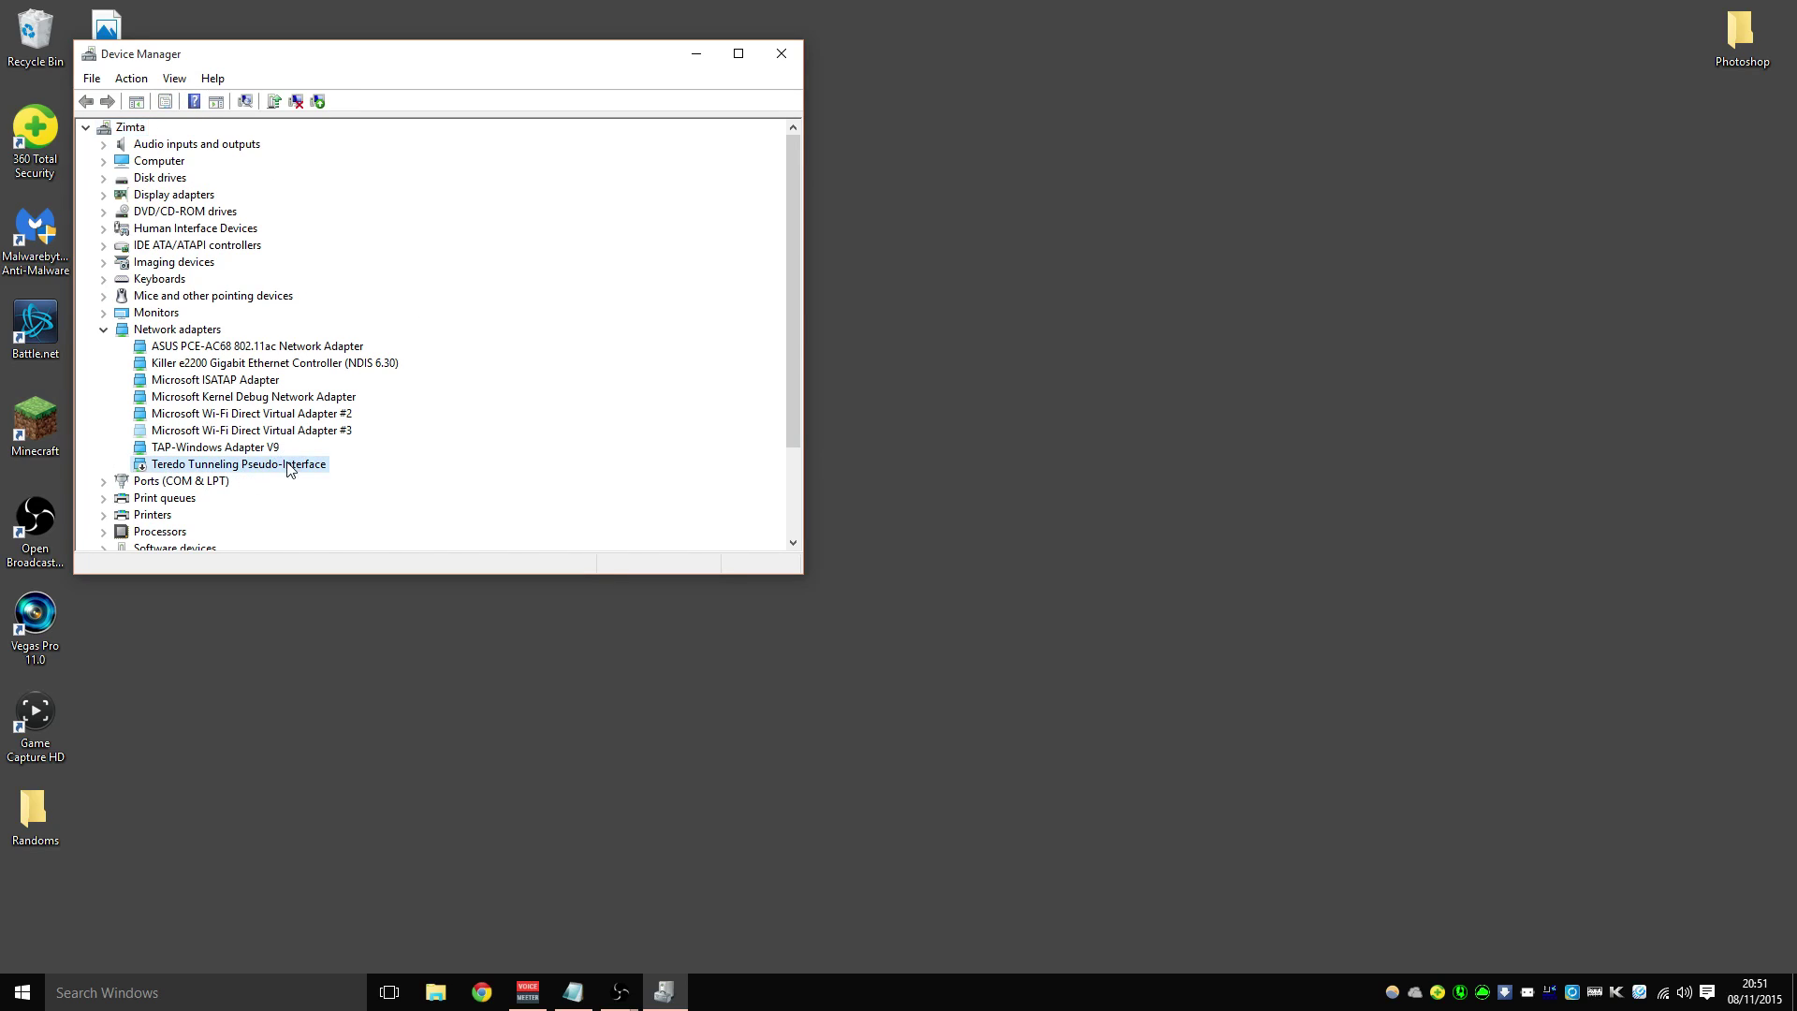
{"action": "right_click", "coordinate": [183, 467]}
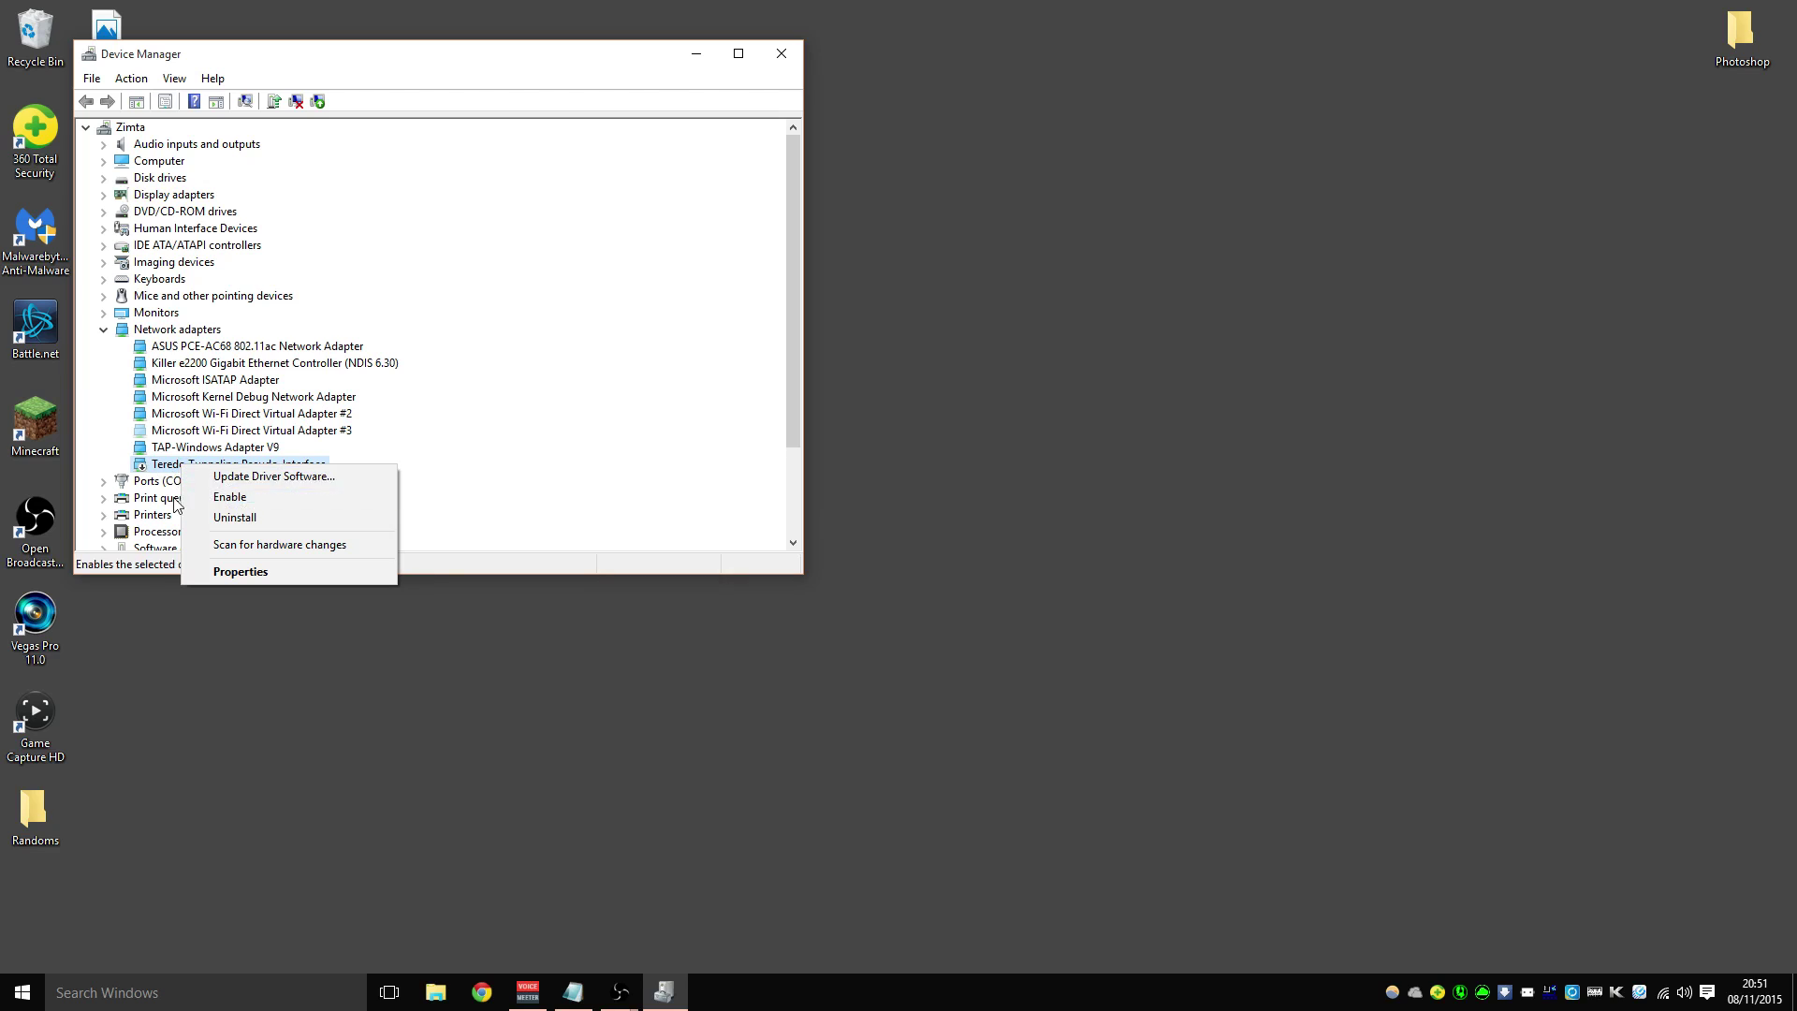
{"action": "left_click", "coordinate": [273, 500]}
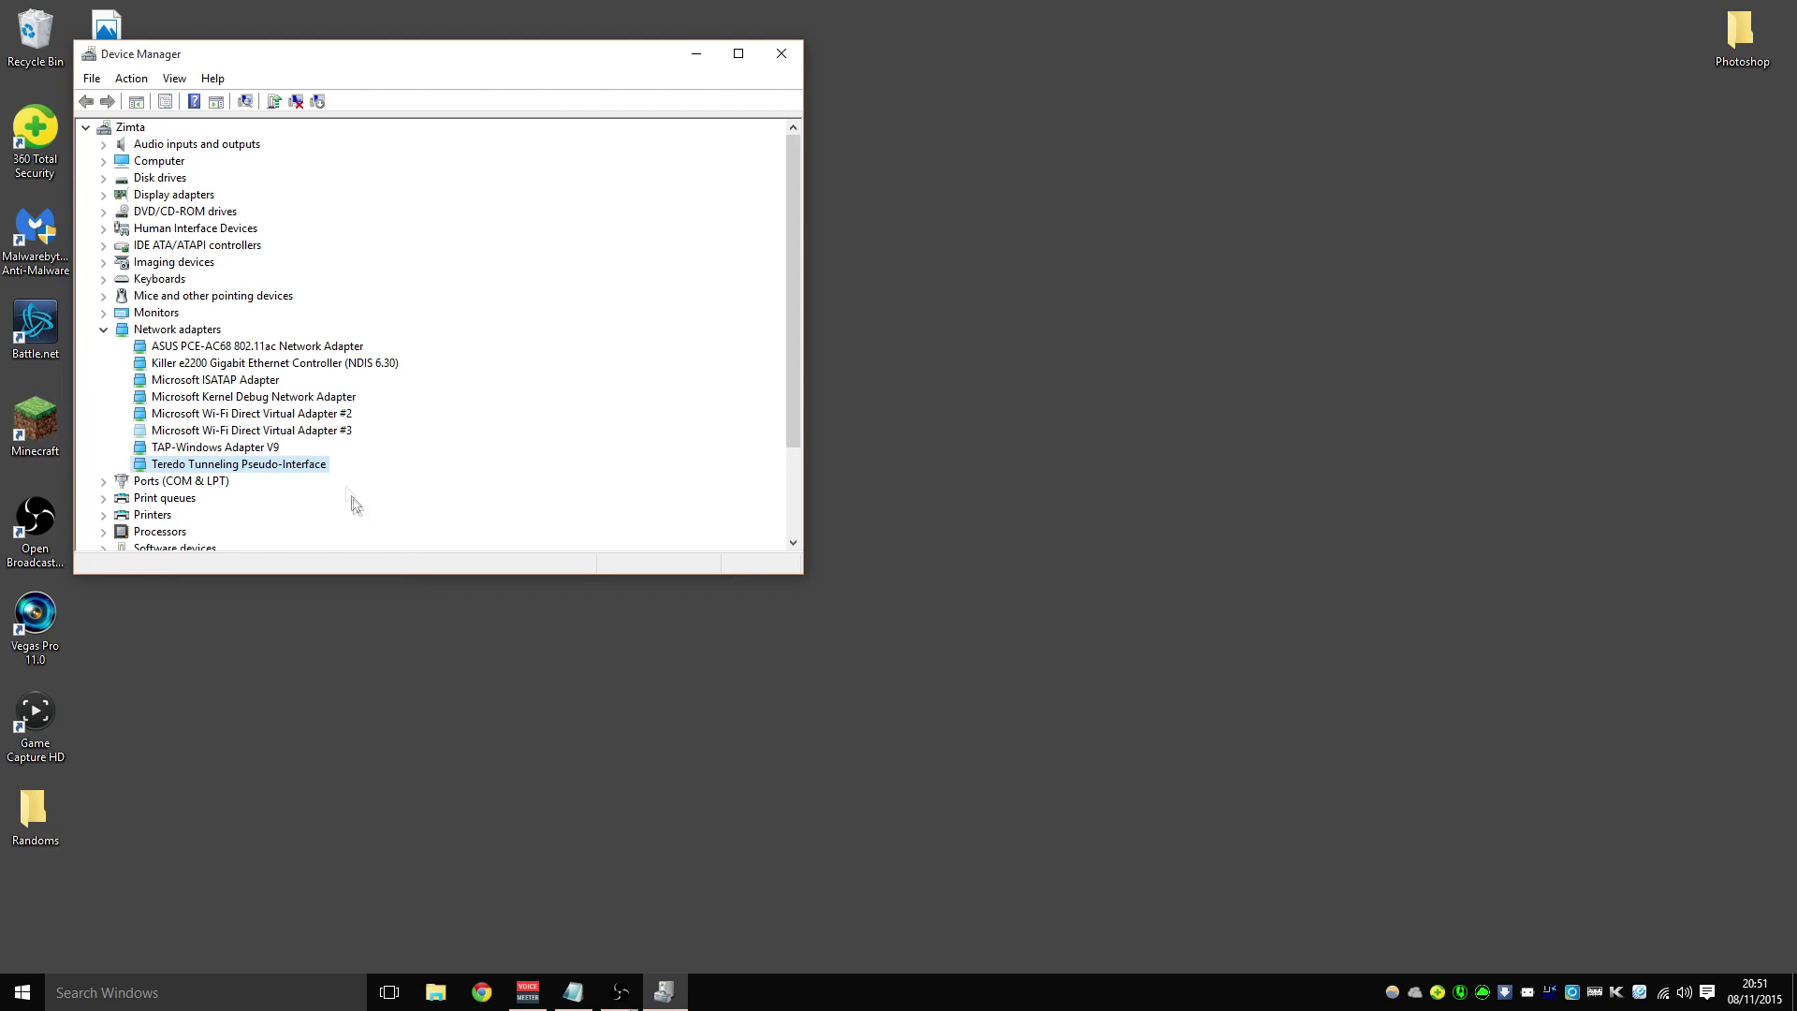
{"action": "left_click", "coordinate": [22, 992]}
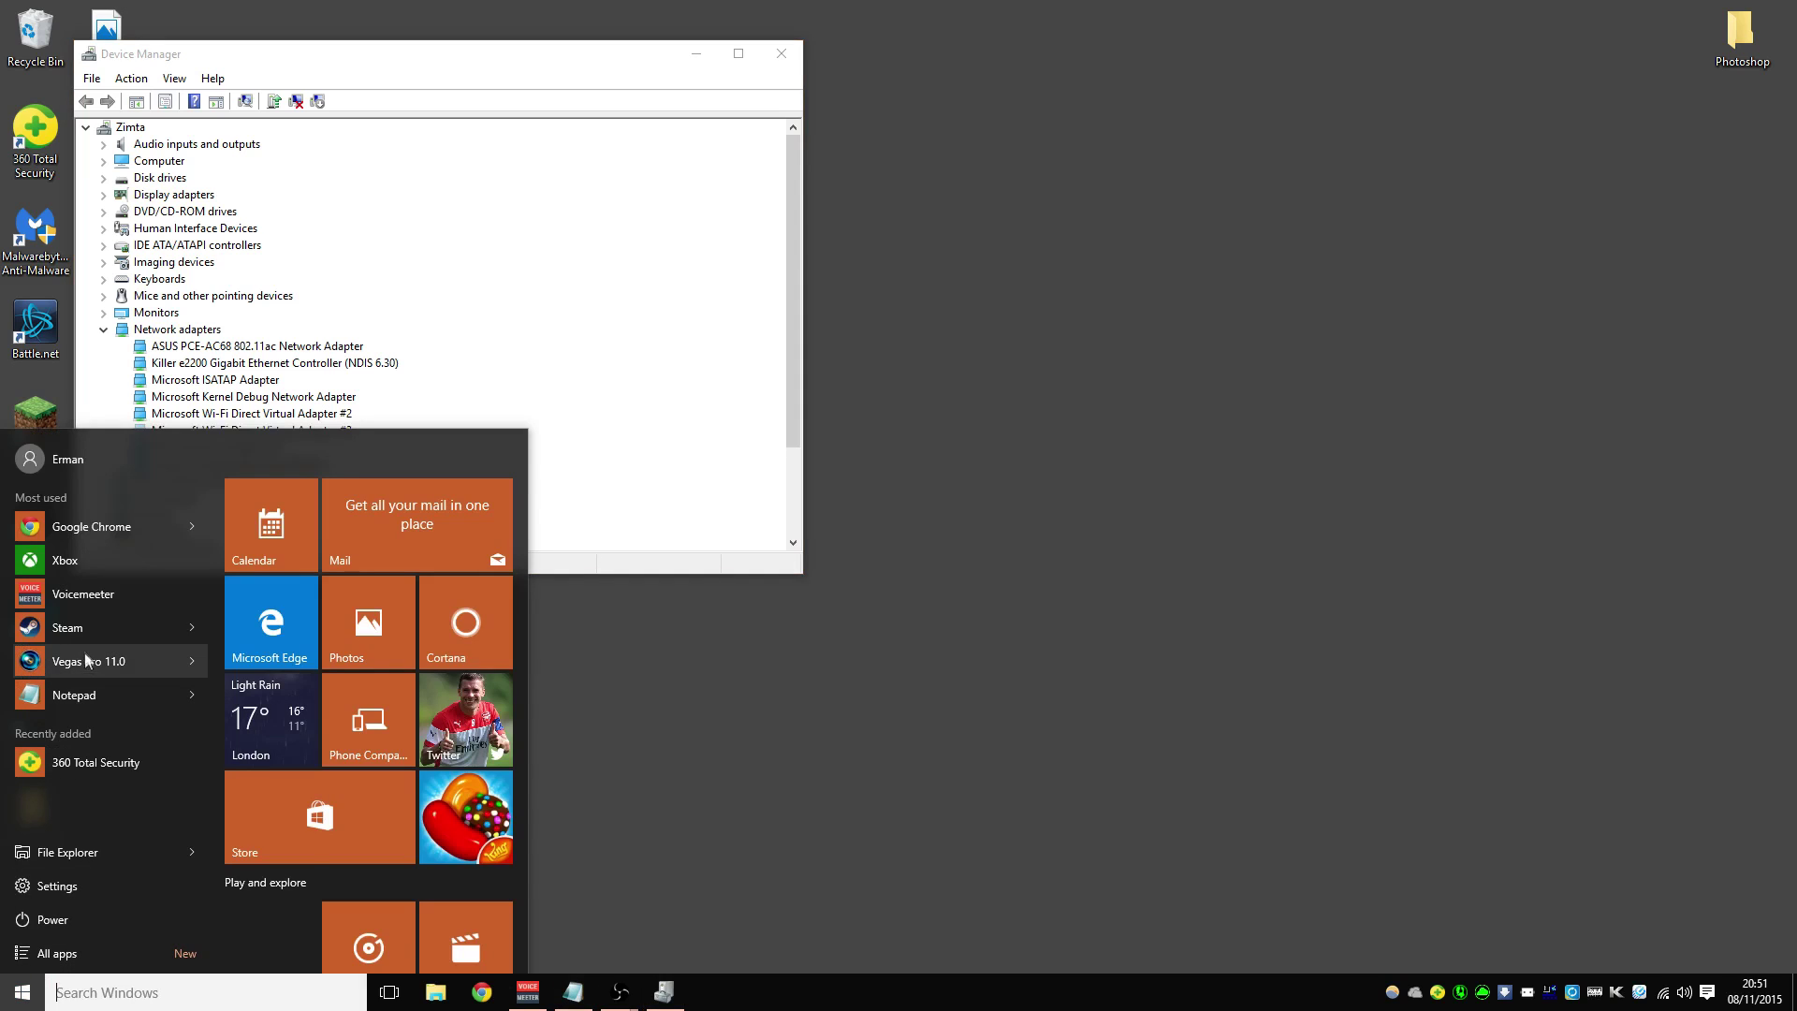
- Relaunch Xbox, leave the party, decline the rating, then minimize Xbox and close Device Manager
{"action": "left_click", "coordinate": [88, 562]}
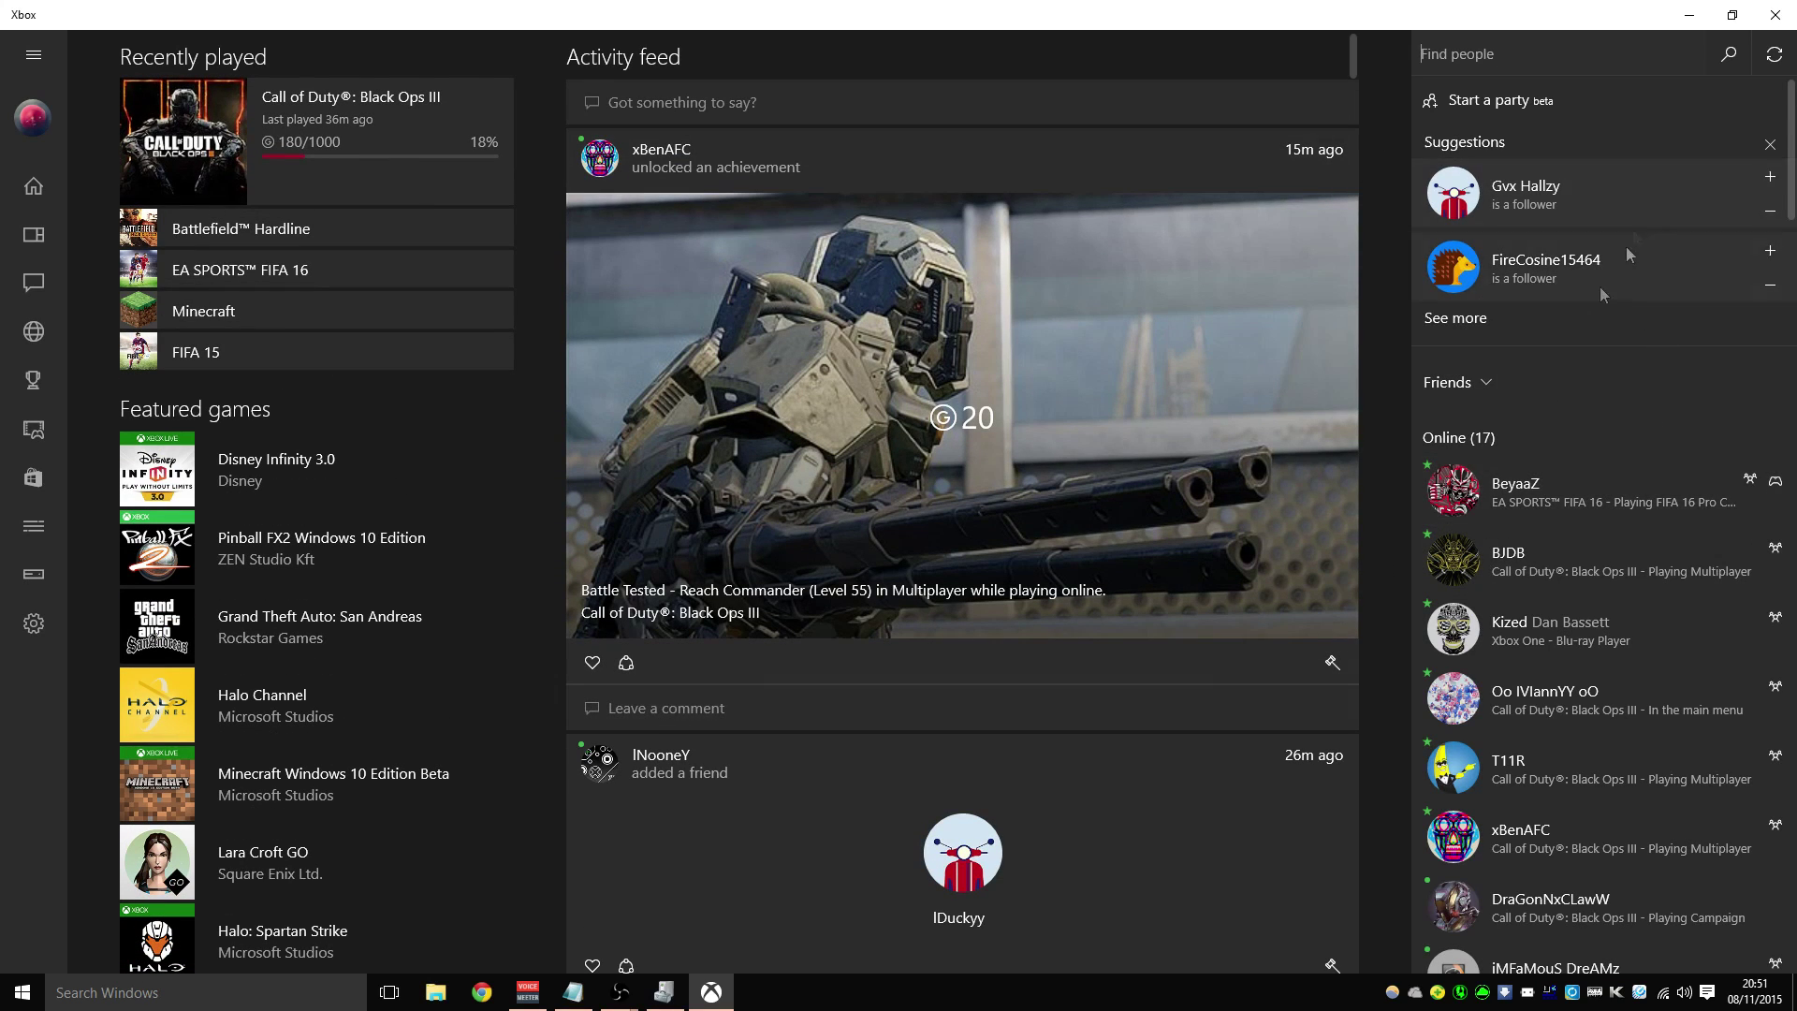
{"action": "left_click", "coordinate": [1602, 571]}
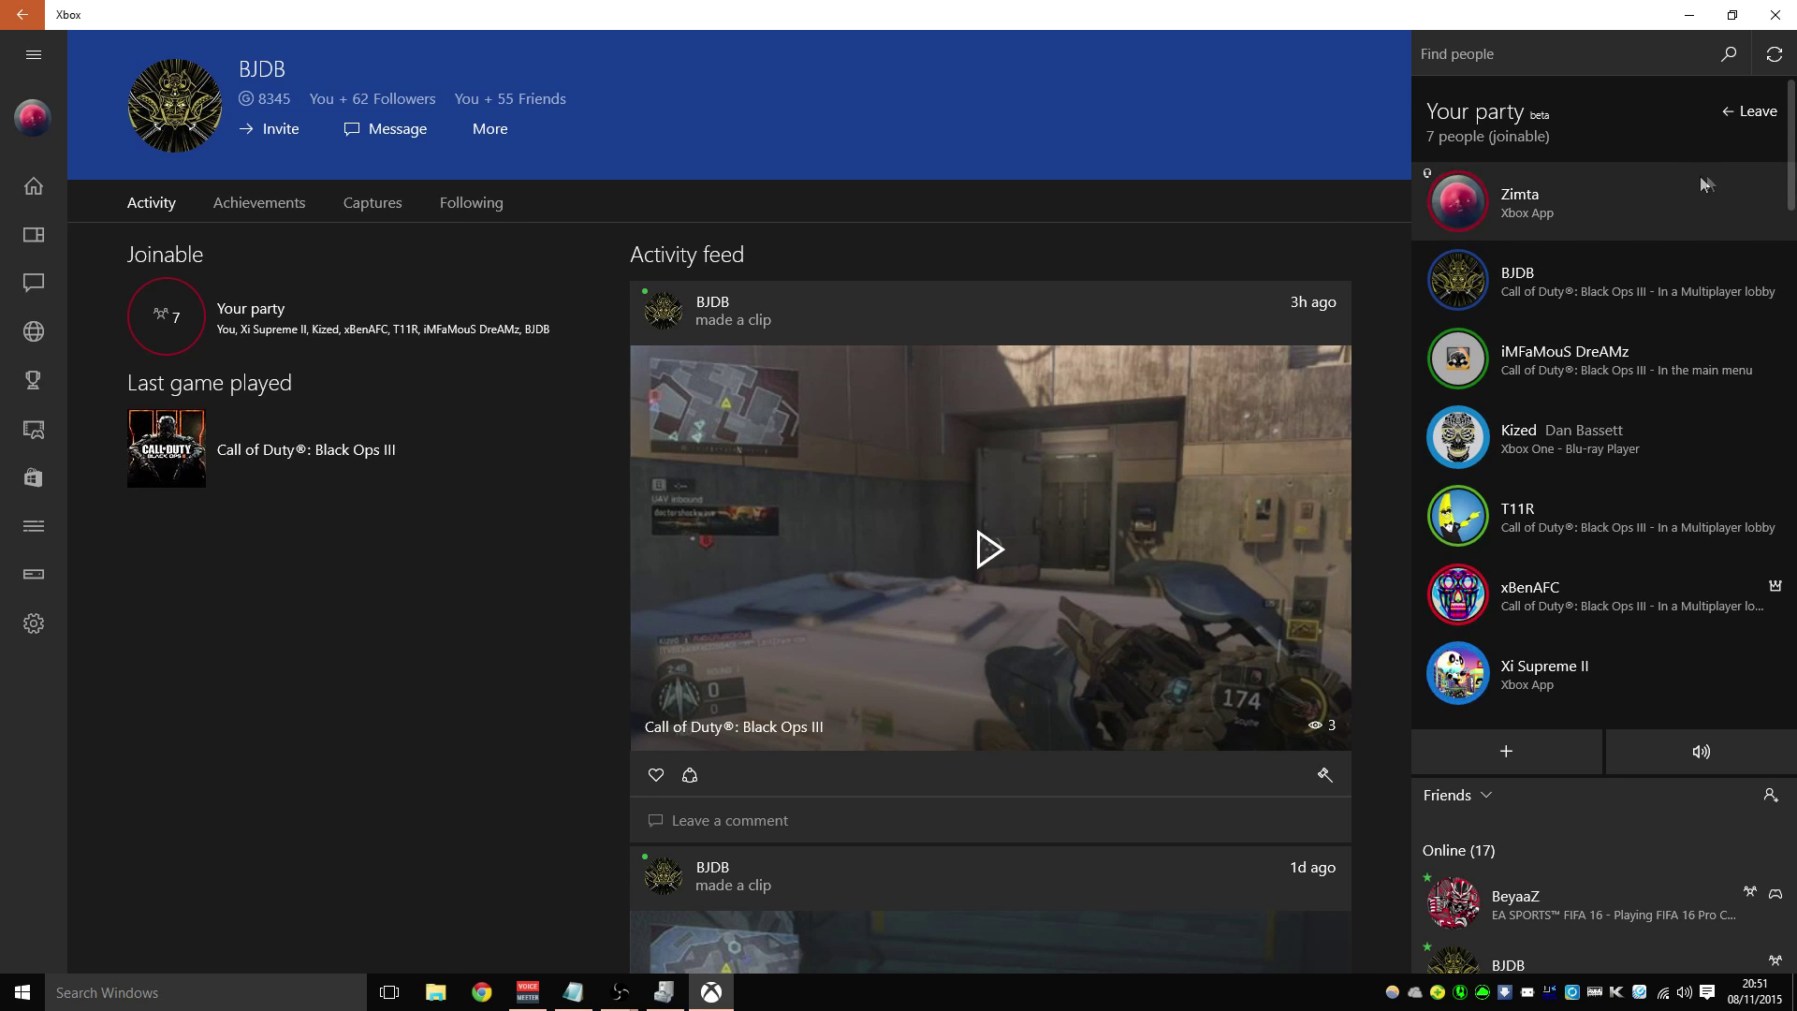
{"action": "left_click", "coordinate": [1771, 122]}
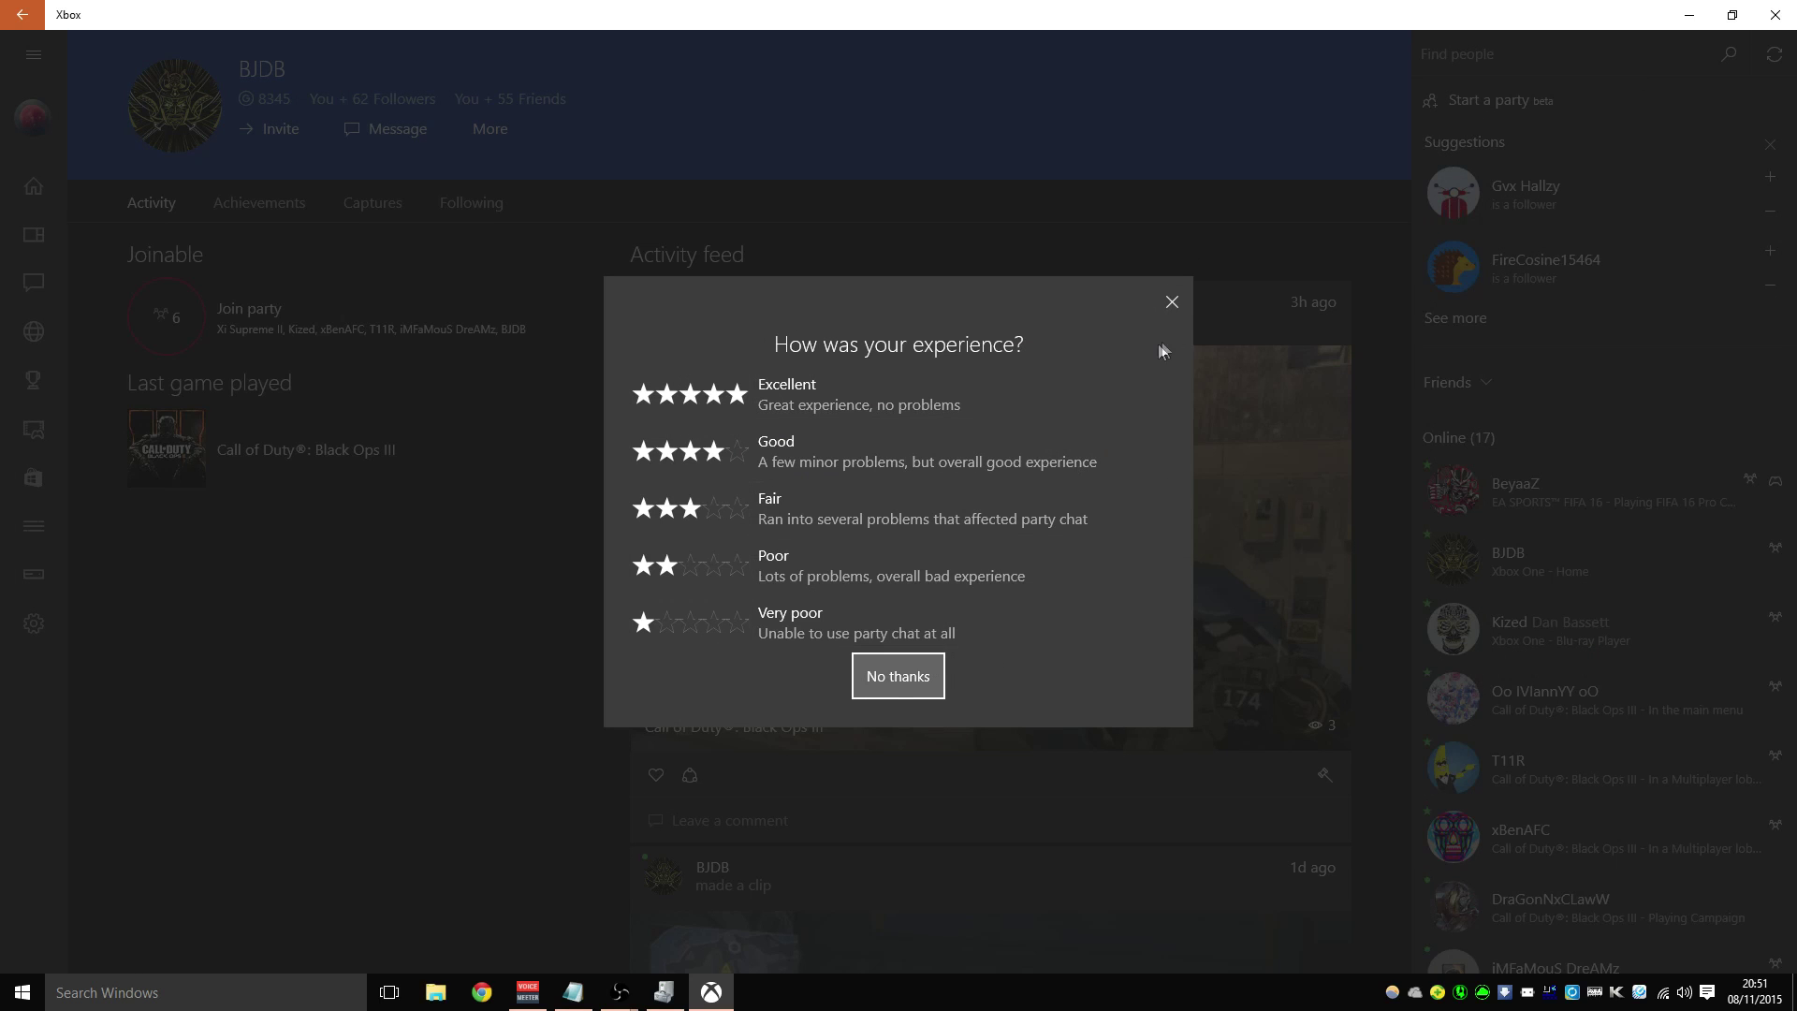
{"action": "left_click", "coordinate": [1172, 301]}
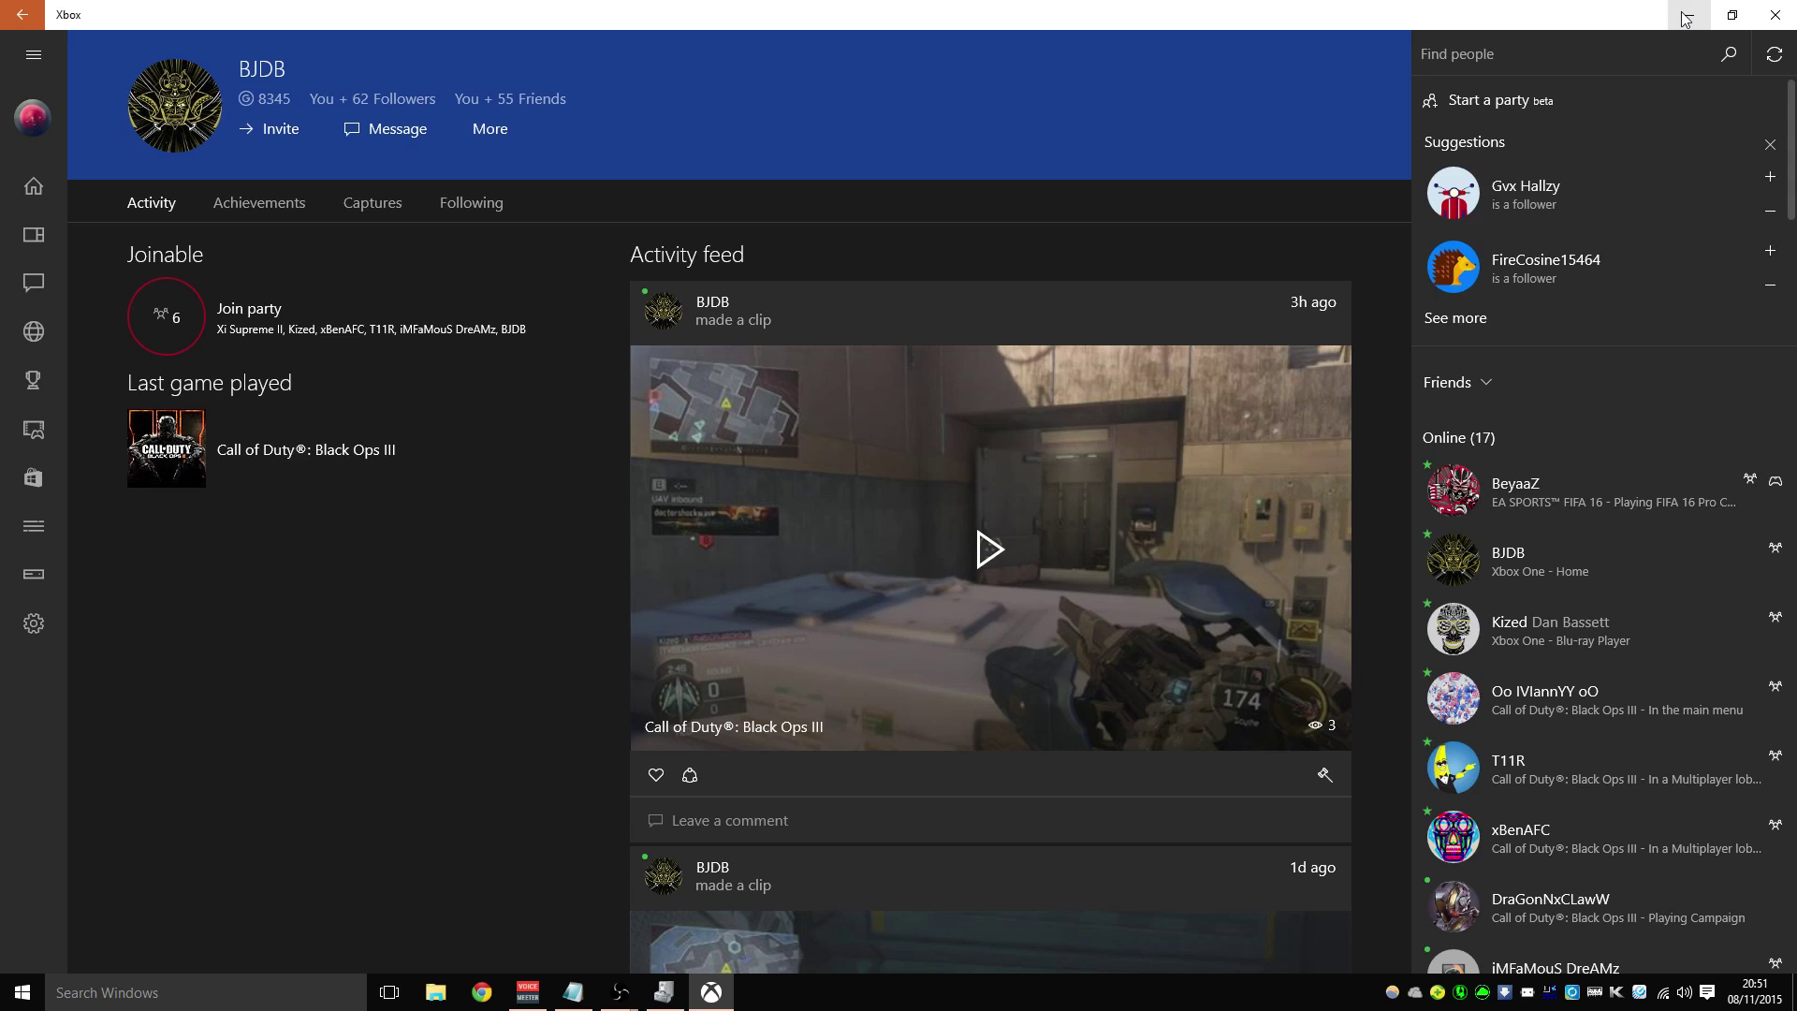
{"action": "left_click", "coordinate": [1685, 17]}
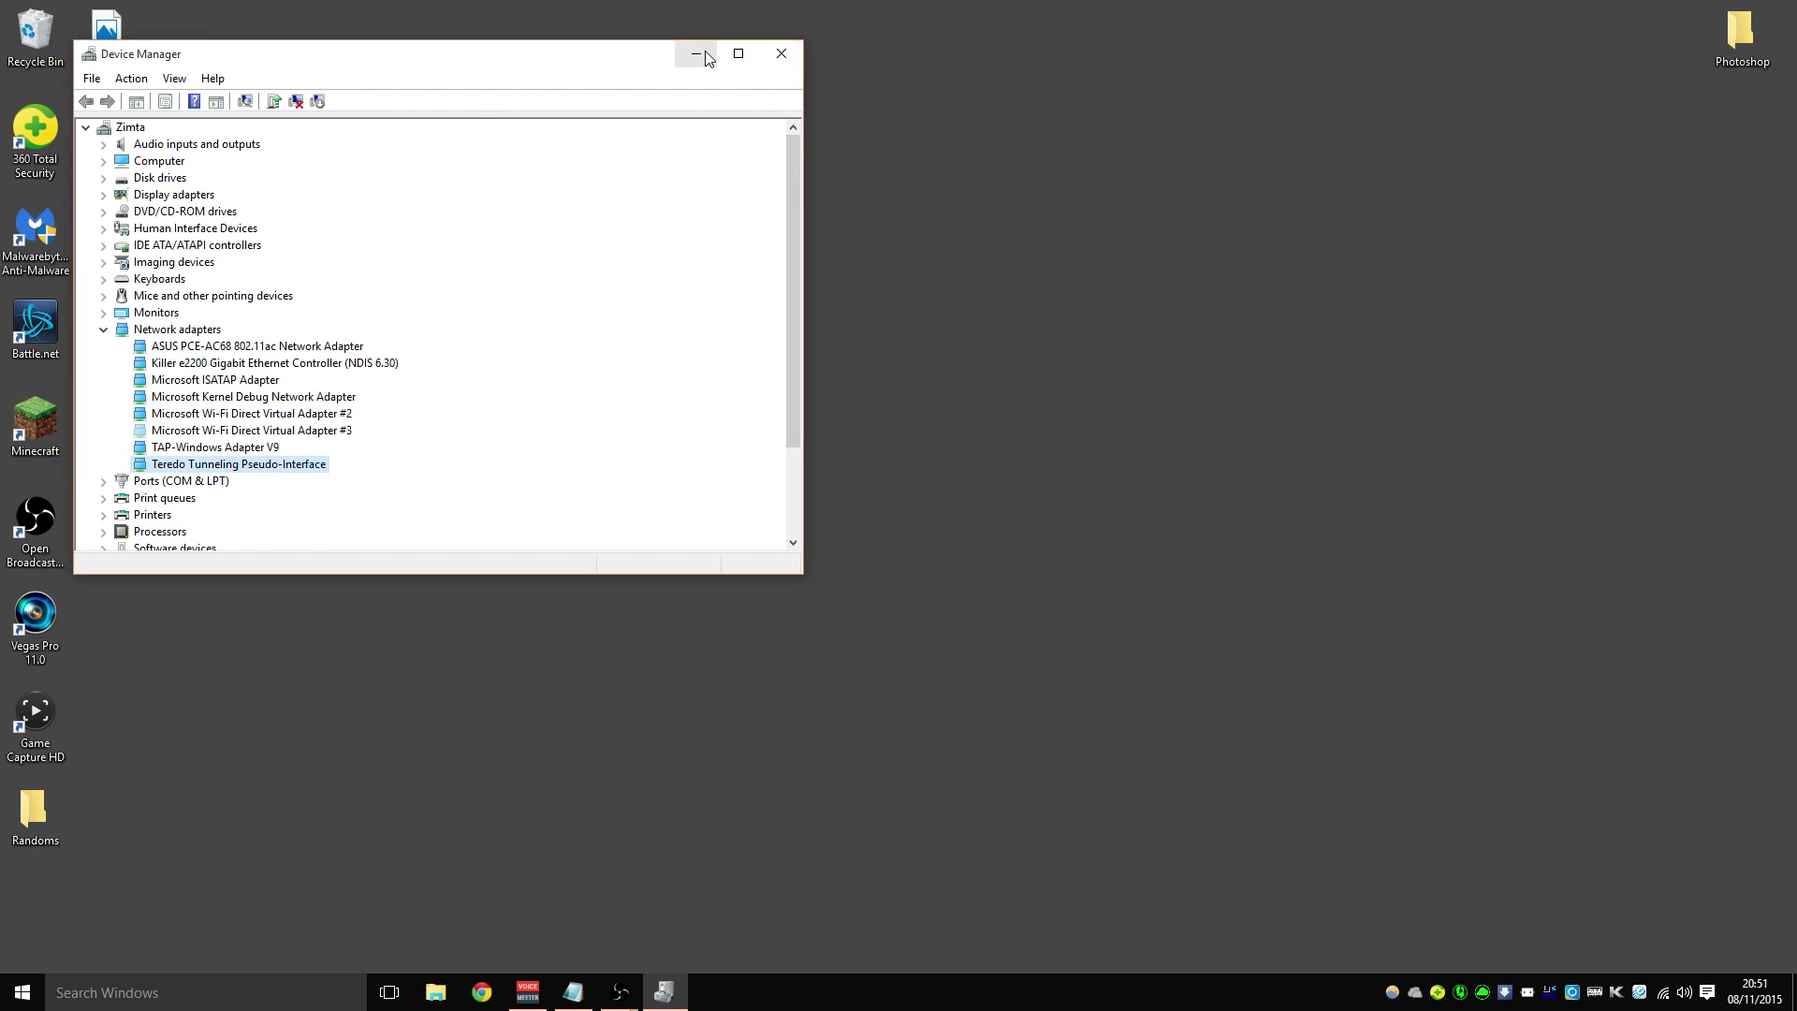
{"action": "left_click", "coordinate": [782, 54]}
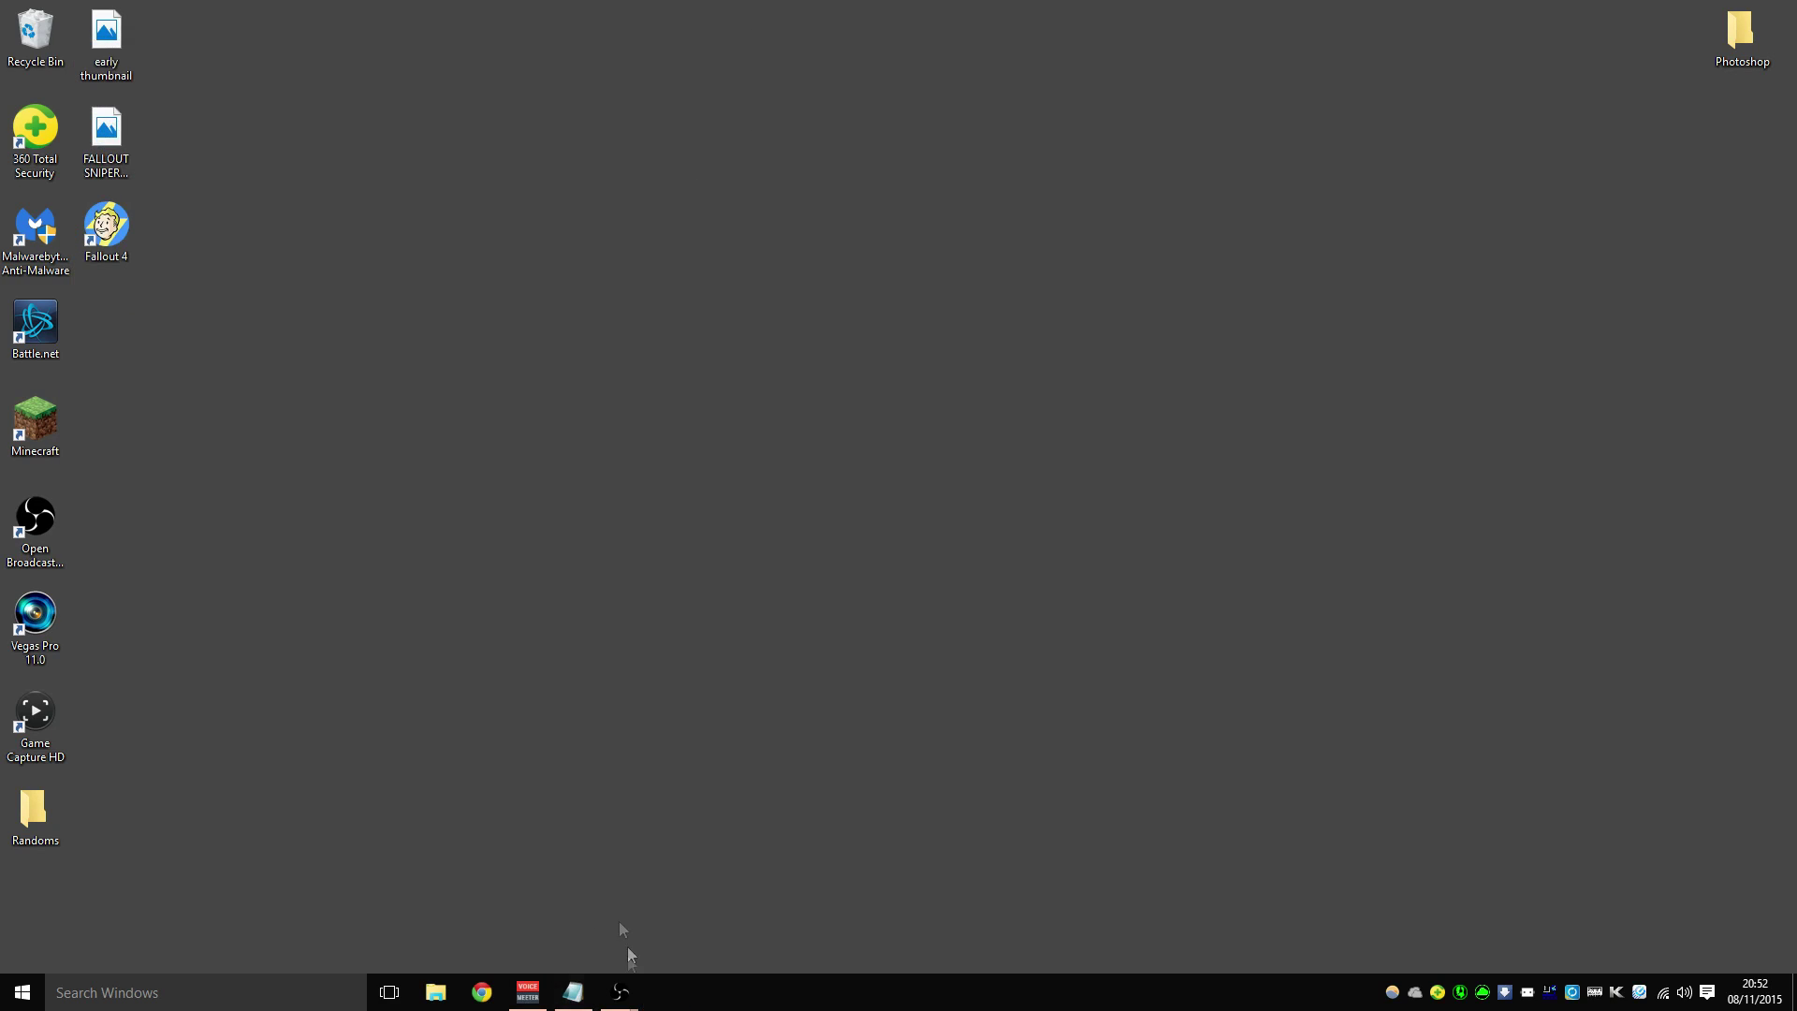
- Search Windows for 'command' and run Command Prompt as administrator, approving the UAC prompt
{"action": "right_click", "coordinate": [19, 995]}
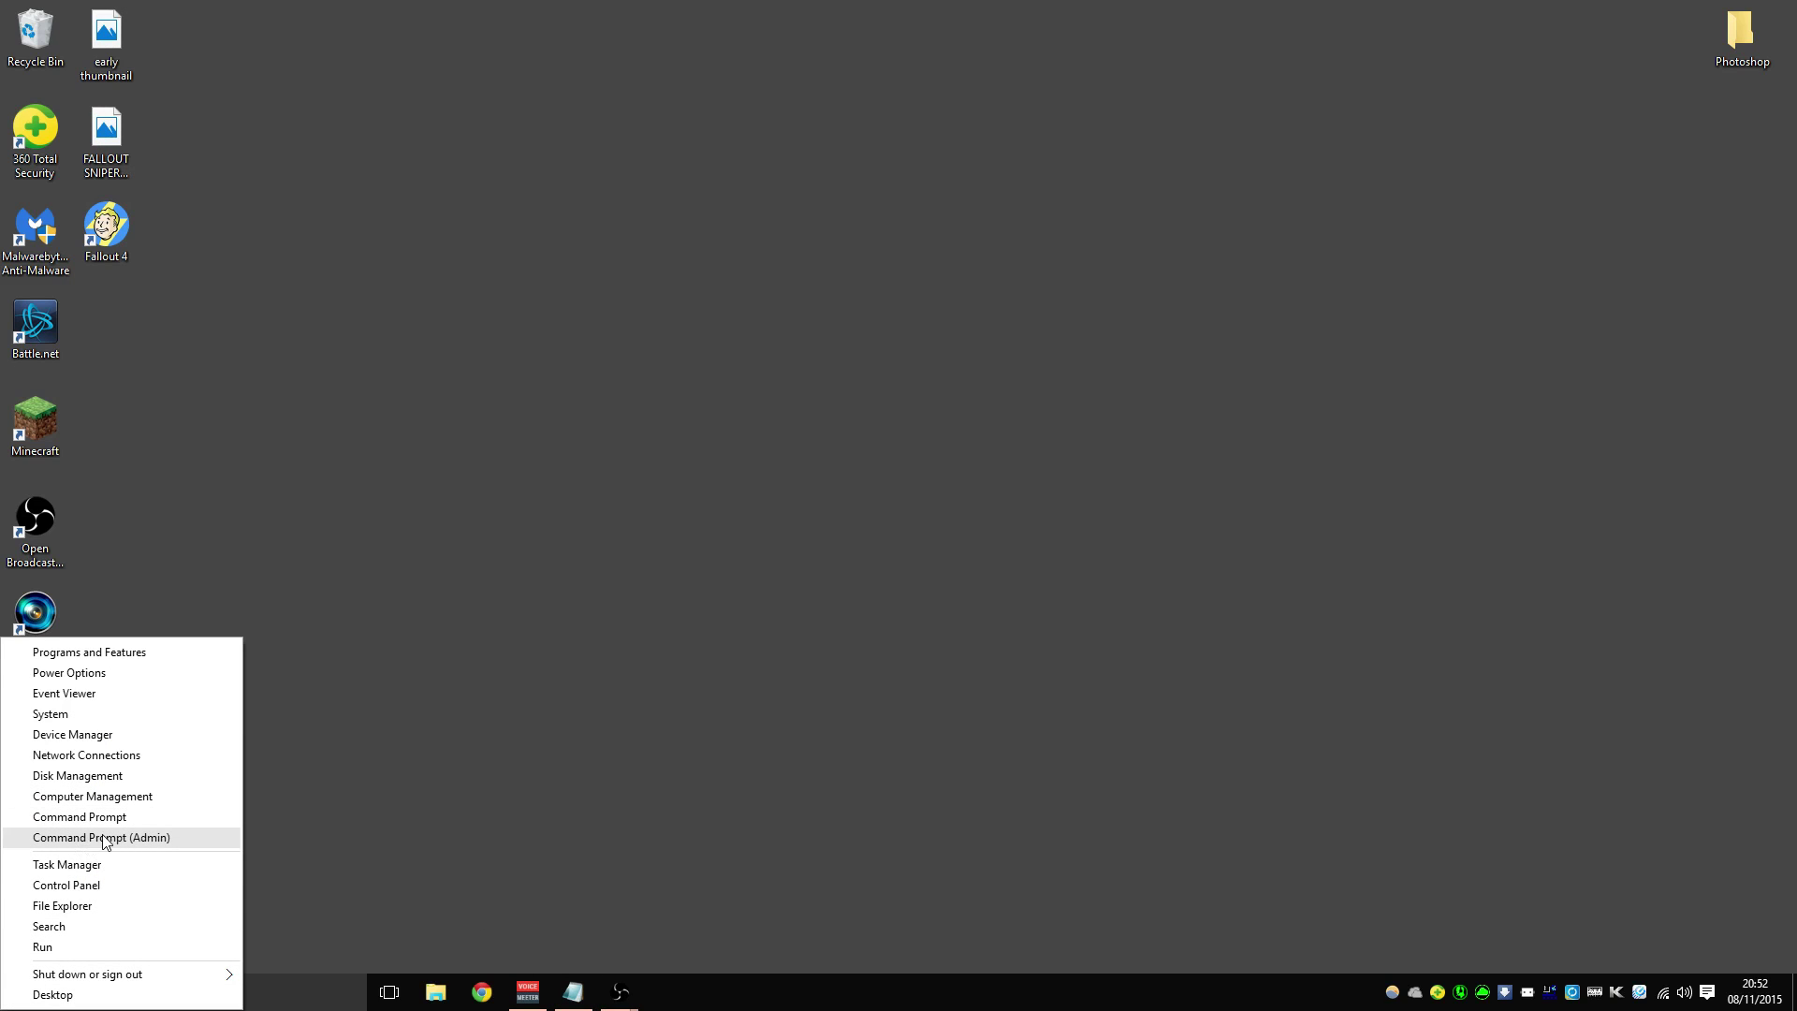
{"action": "left_click", "coordinate": [35, 525]}
{"action": "right_click", "coordinate": [17, 994]}
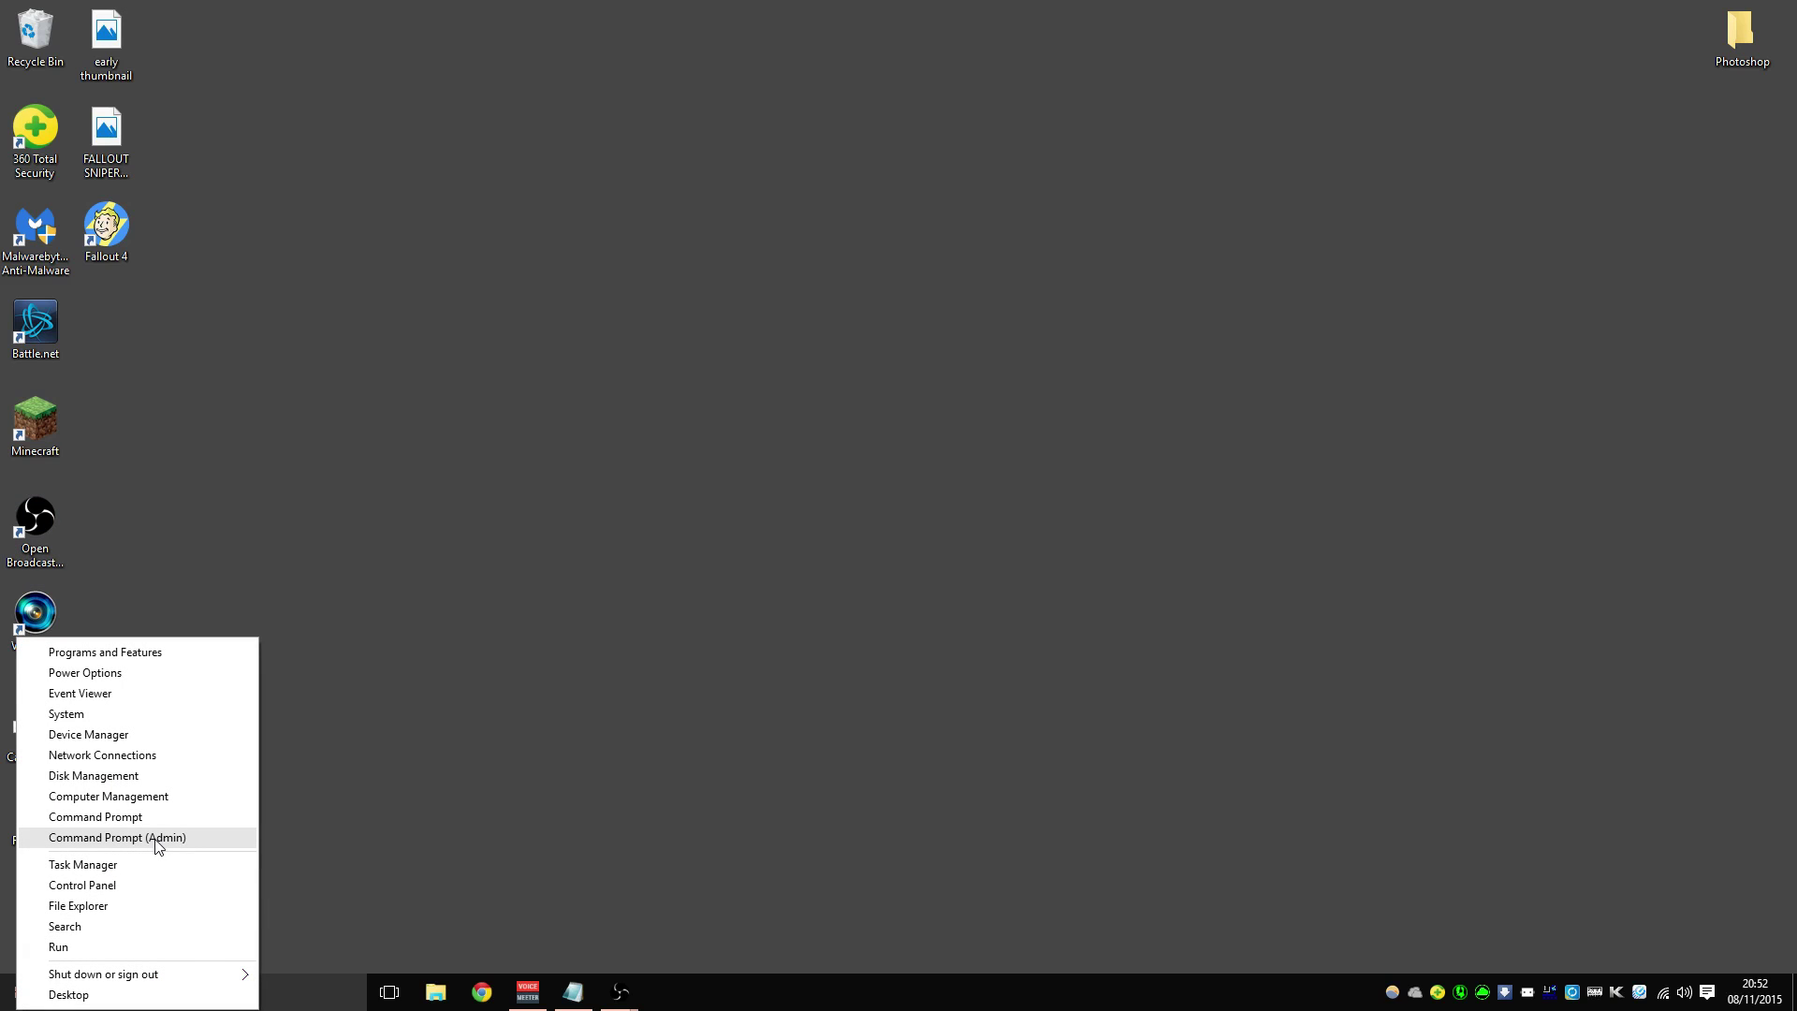
{"action": "left_click", "coordinate": [303, 1006]}
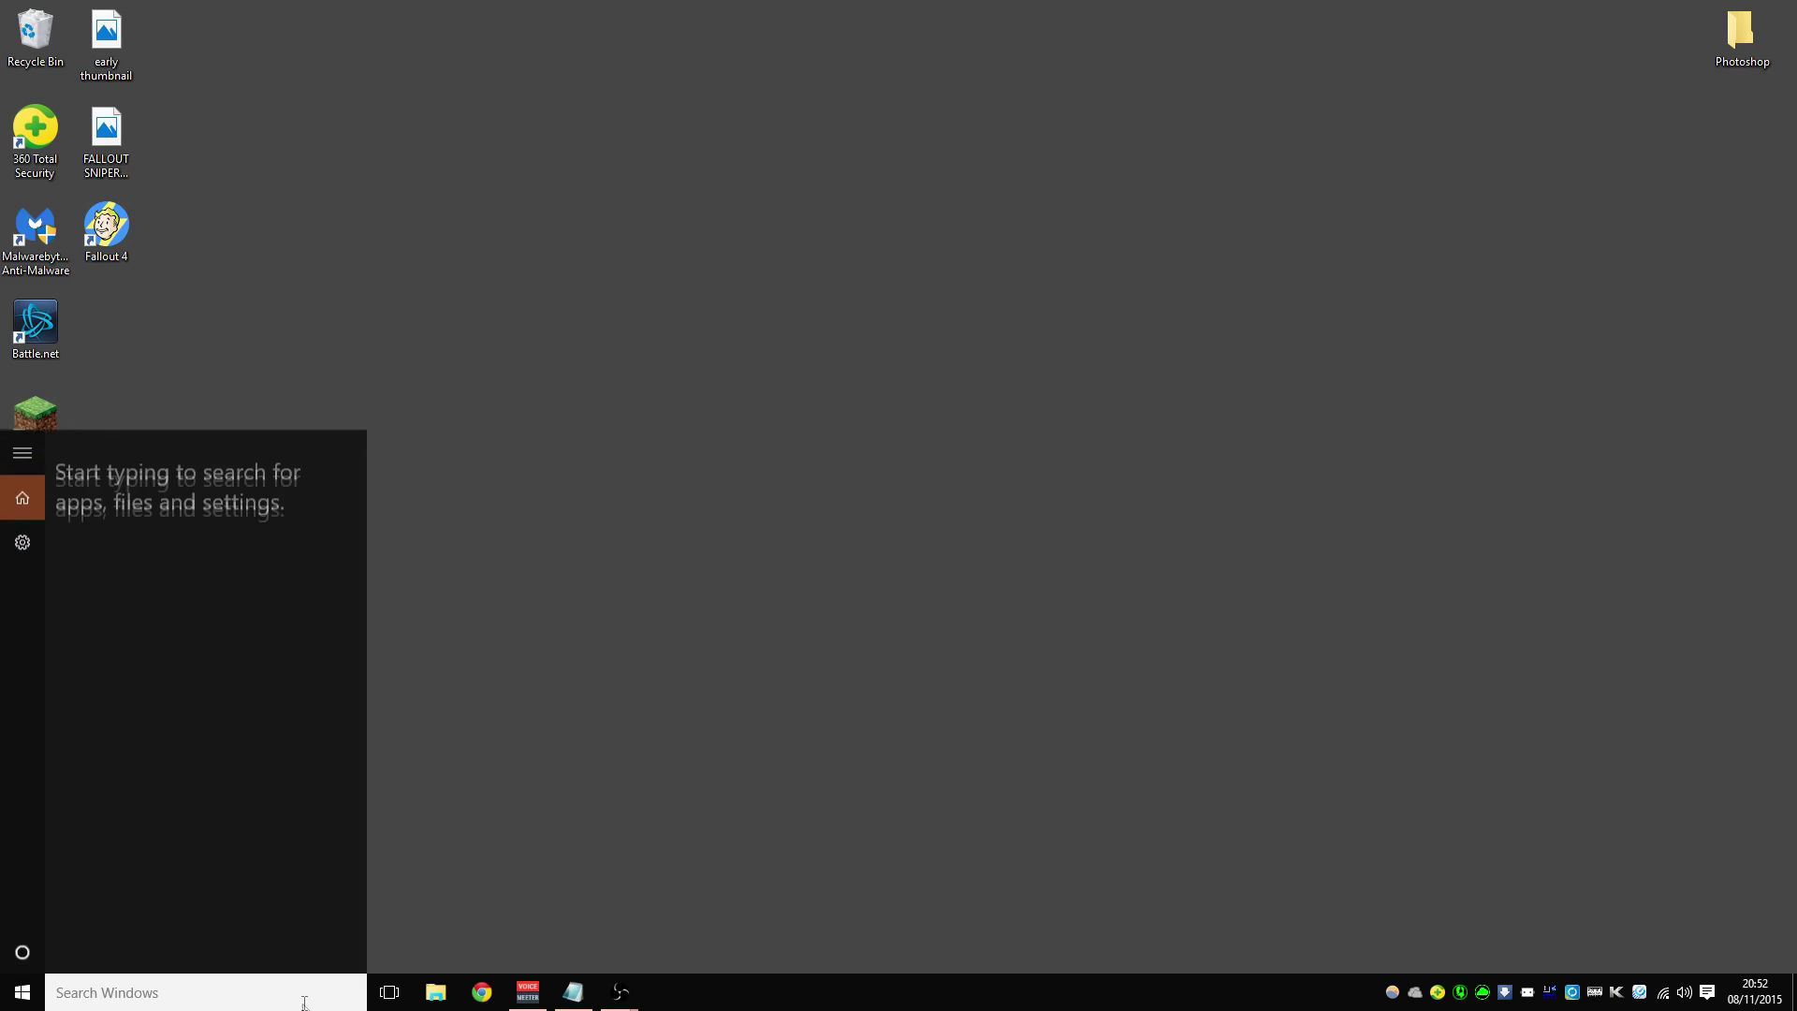
{"action": "type", "text": "cammand"}
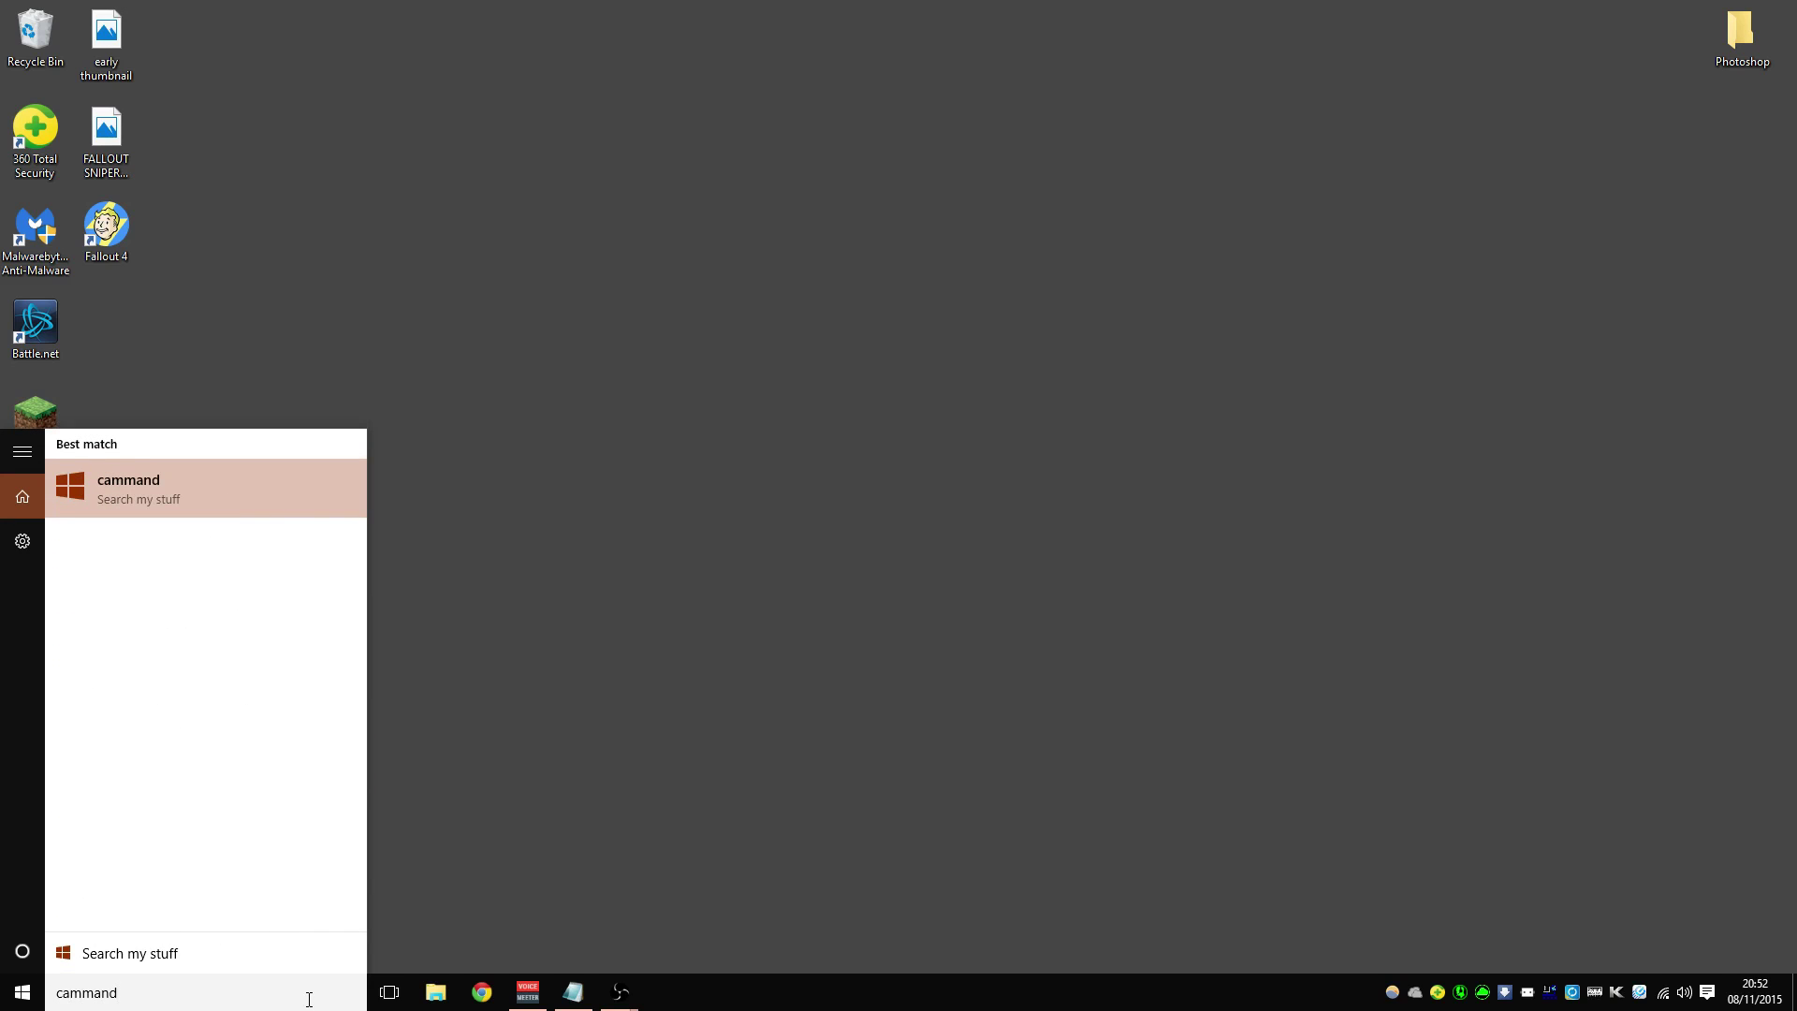
{"action": "key", "text": "BackSpace"}
{"action": "key", "text": "BackSpace"}
{"action": "key", "text": "BackSpace"}
{"action": "key", "text": "BackSpace"}
{"action": "key", "text": "BackSpace"}
{"action": "key", "text": "BackSpace"}
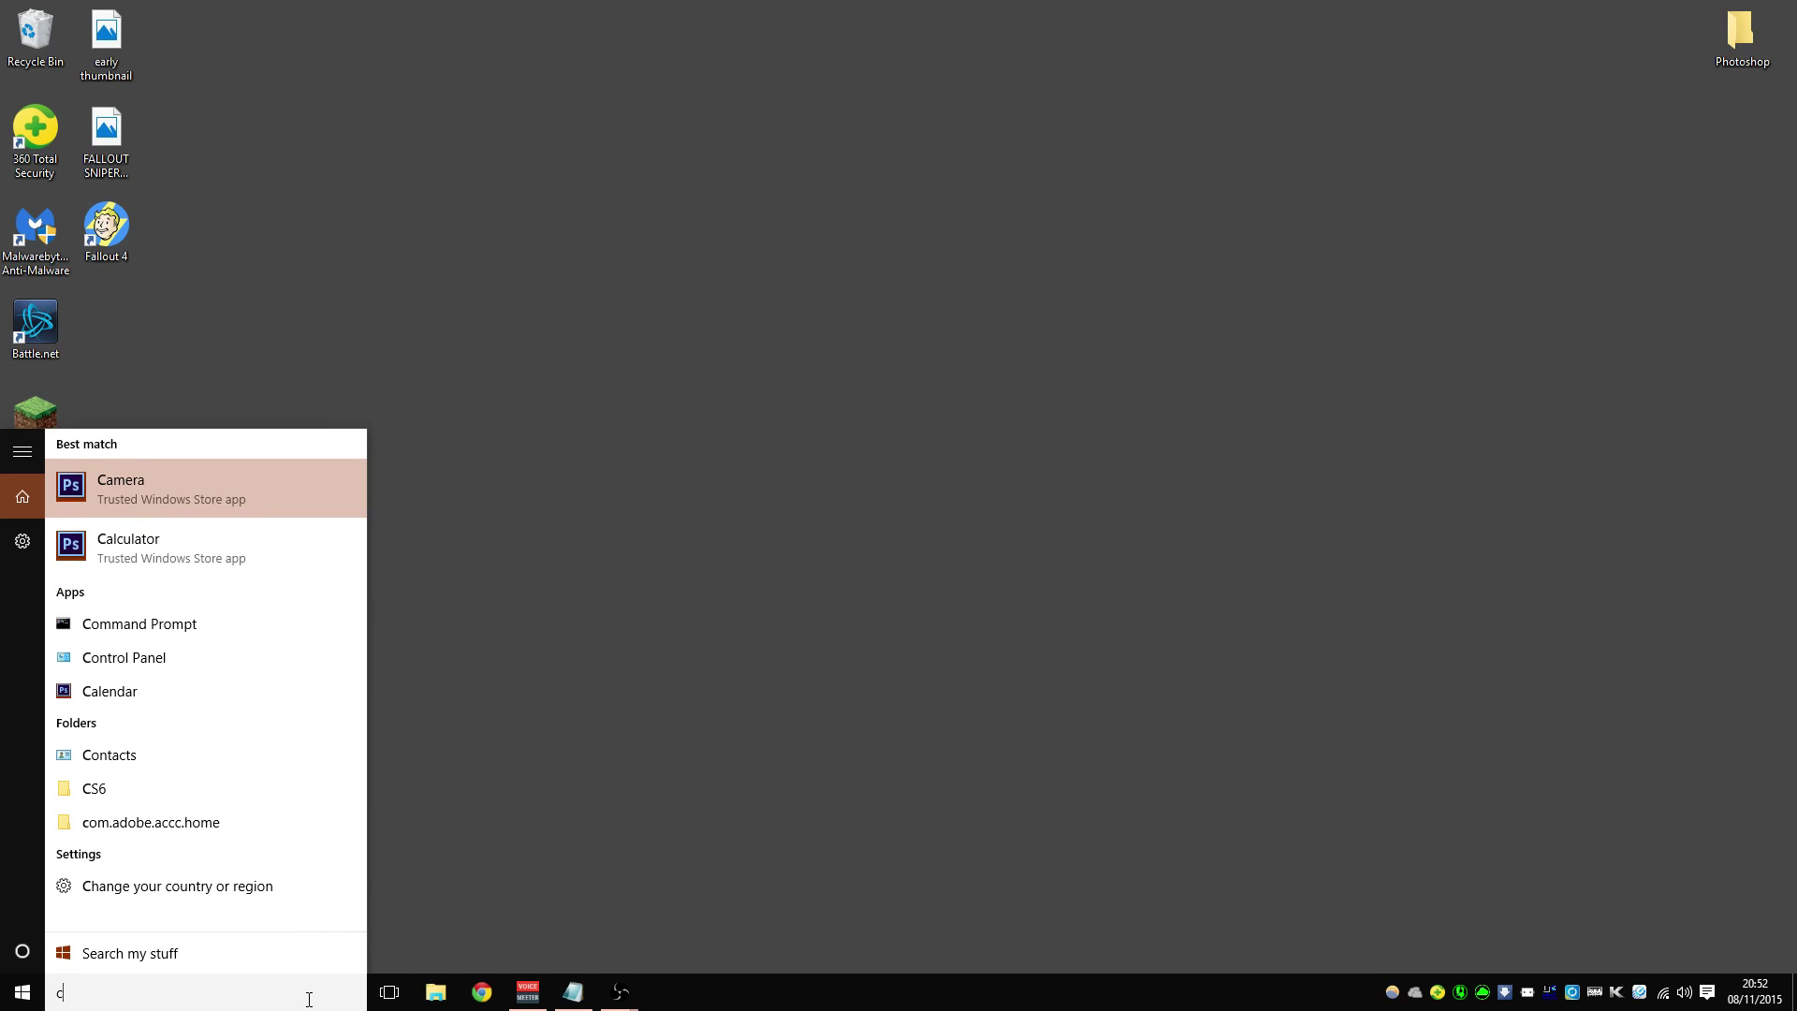
{"action": "type", "text": "ommand"}
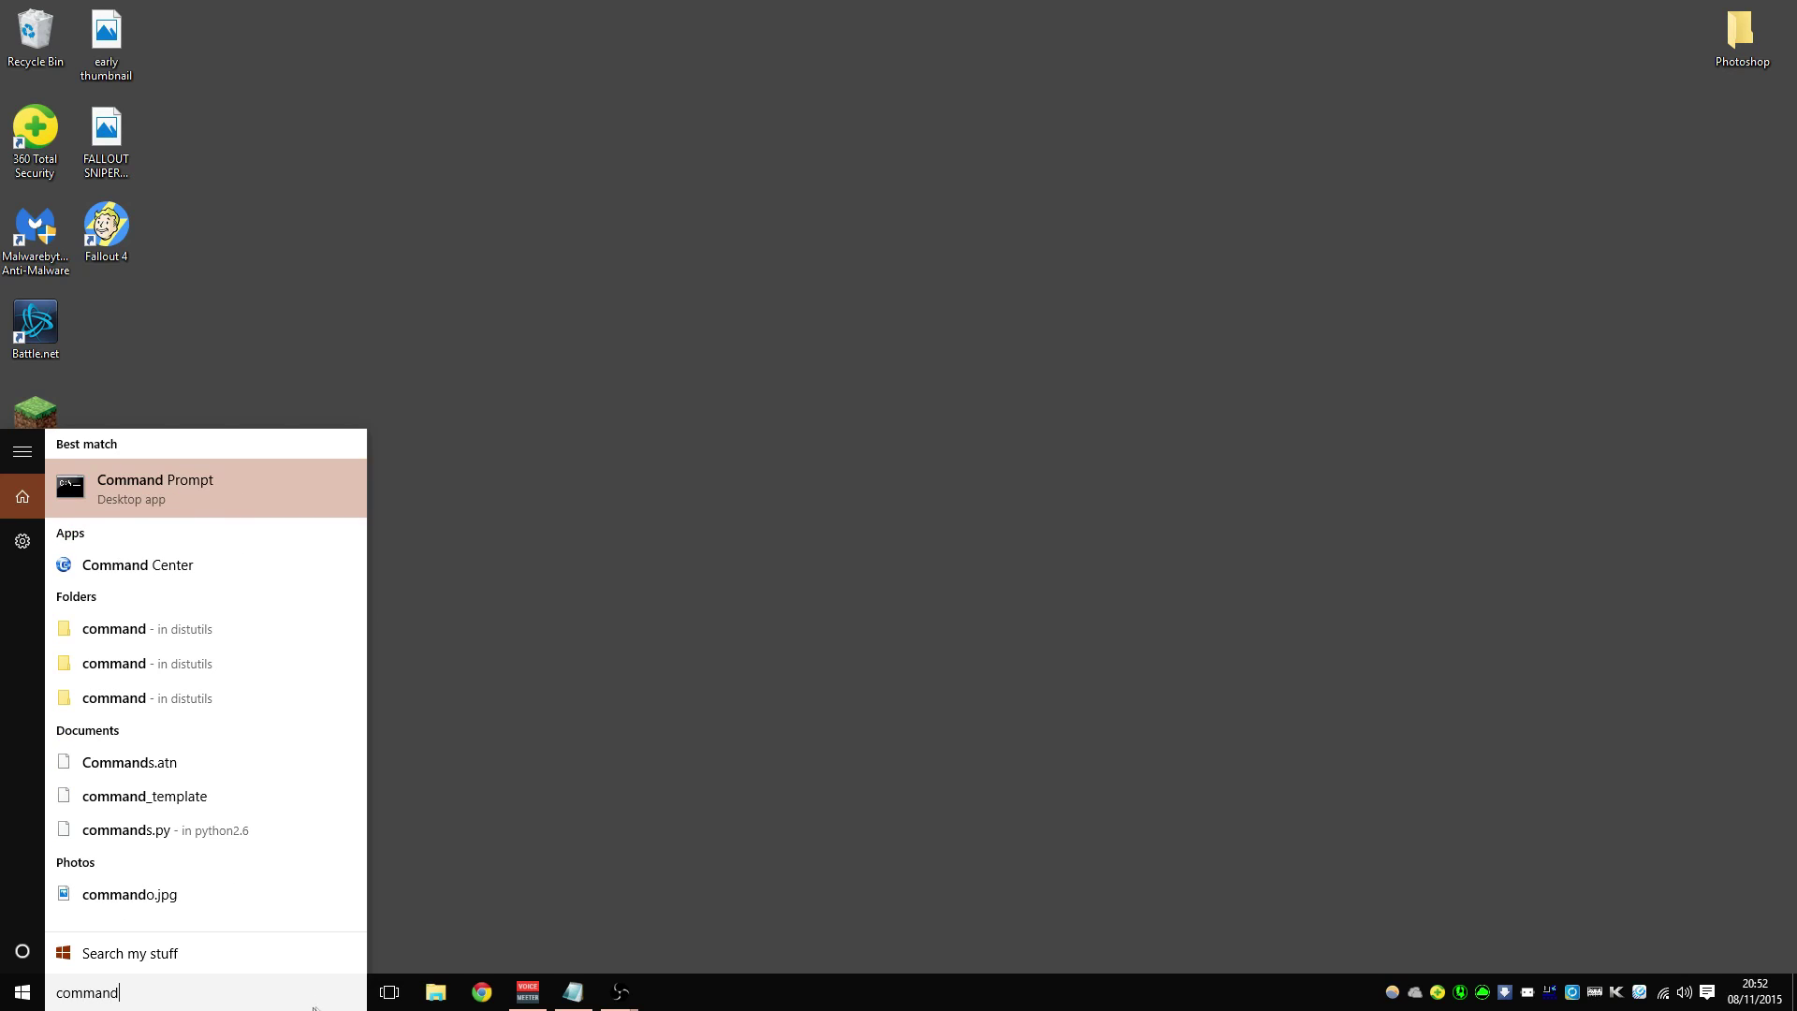
{"action": "right_click", "coordinate": [208, 481]}
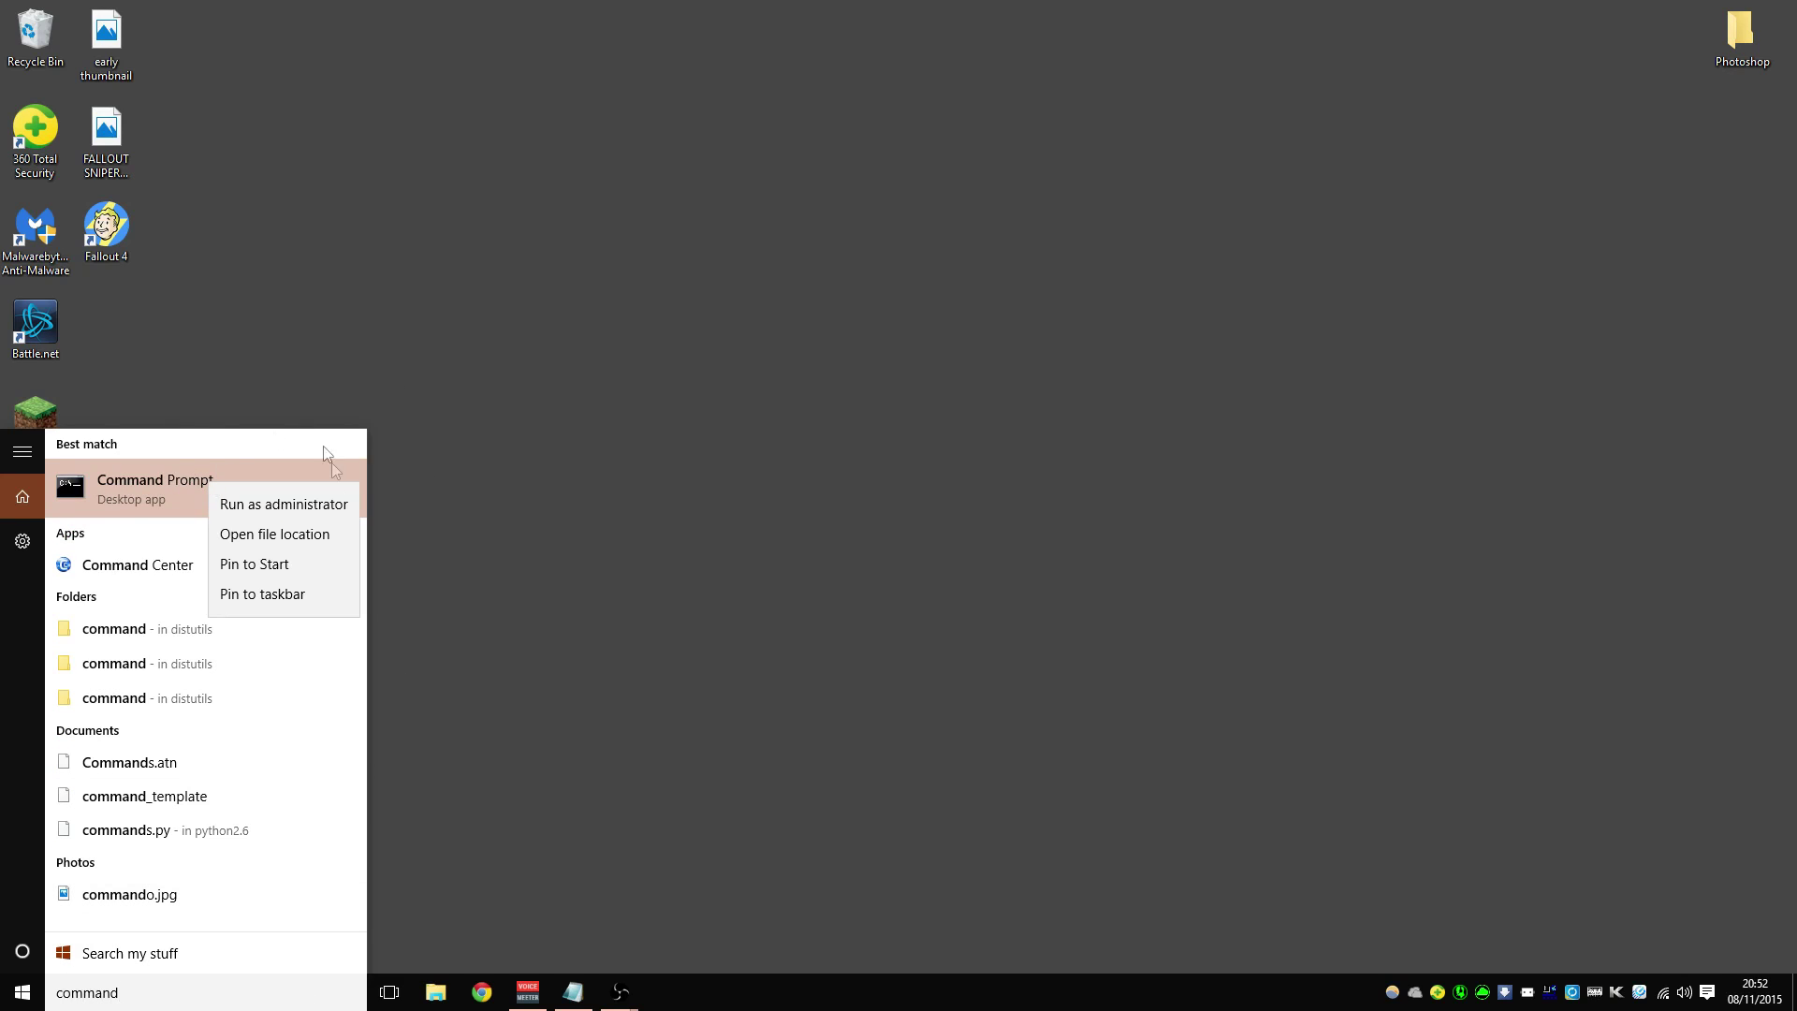
{"action": "left_click", "coordinate": [281, 522]}
{"action": "left_click", "coordinate": [949, 509]}
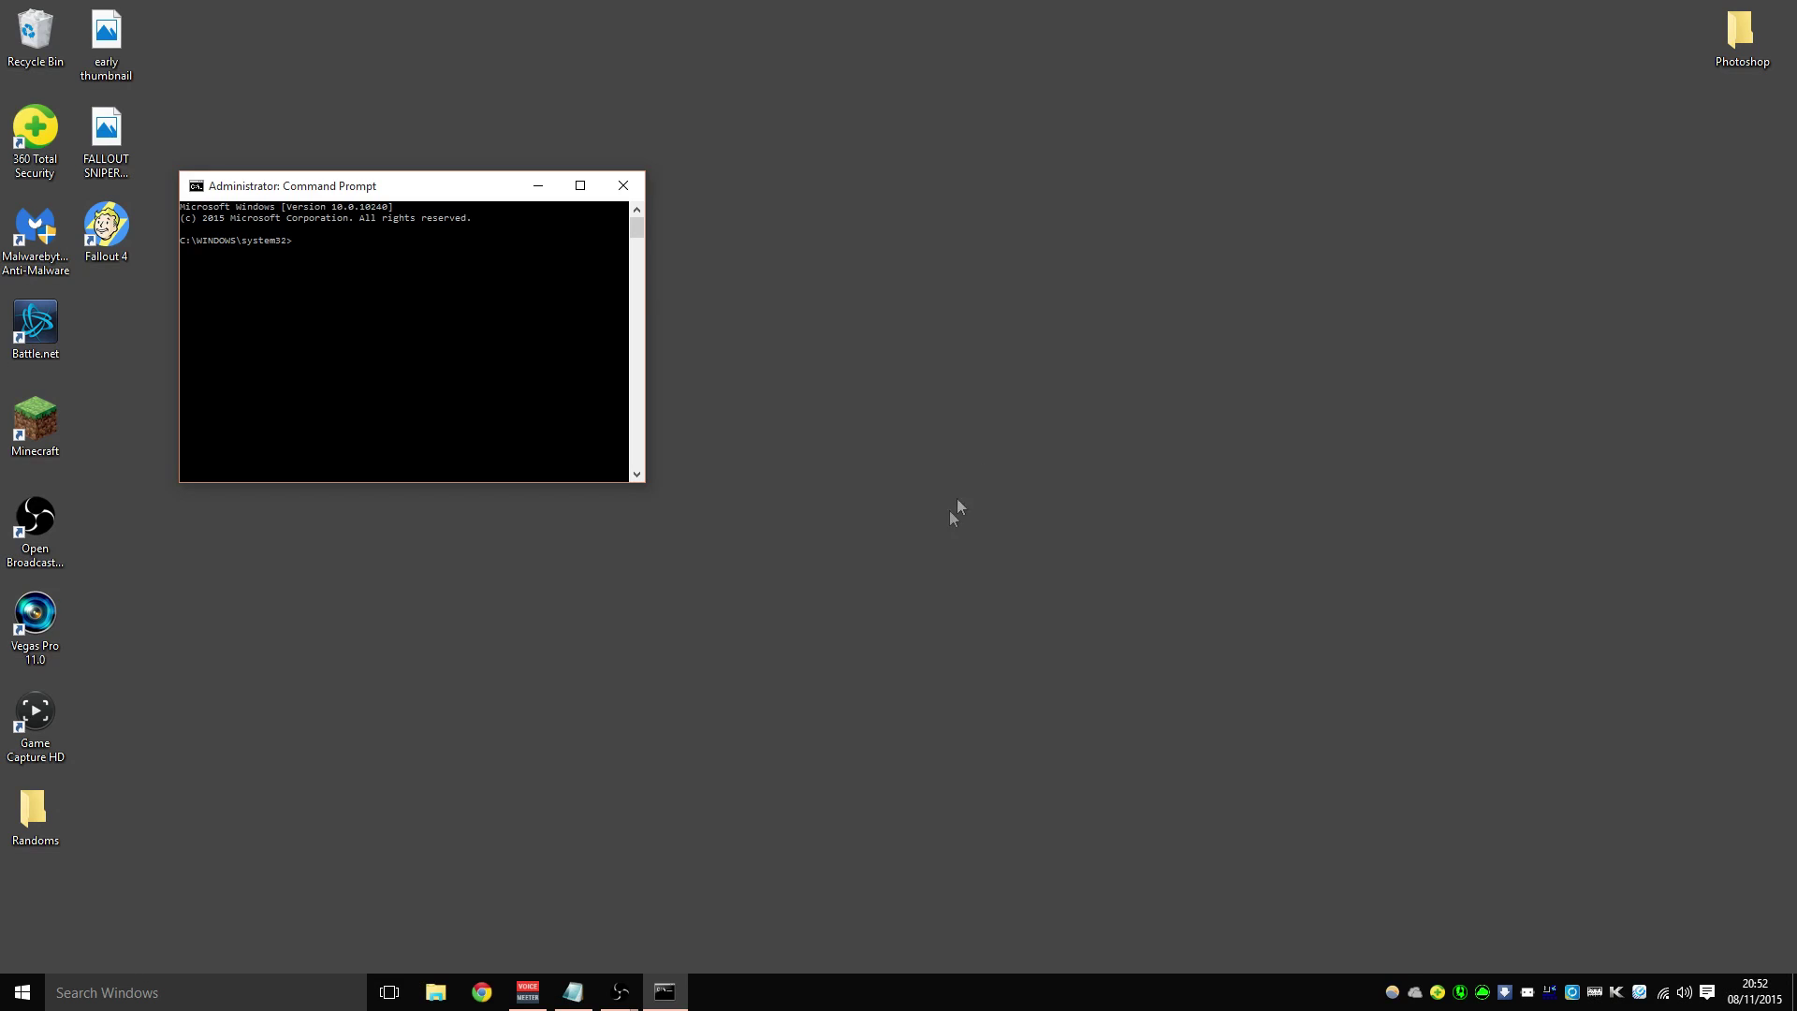
- Snap Command Prompt left and the Notepad notes right, then run 'netsh' copied from the notes
{"action": "key", "text": "super+Left"}
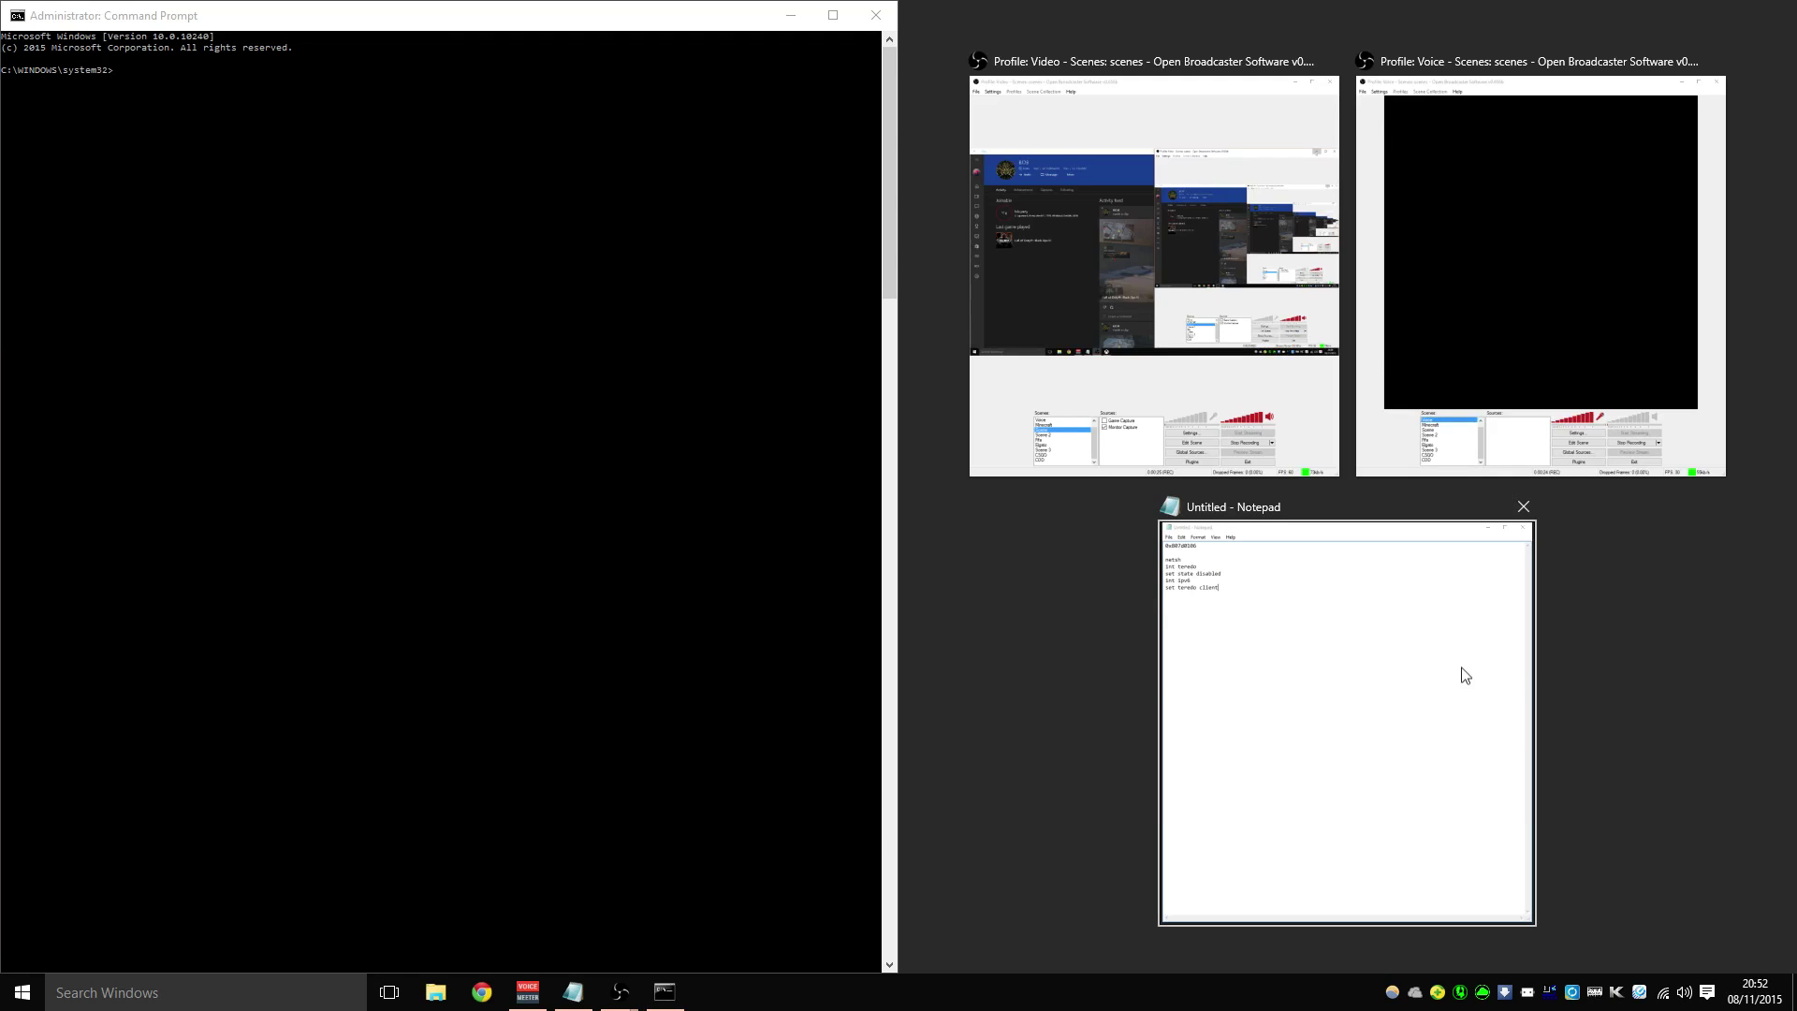
{"action": "left_click", "coordinate": [1451, 682]}
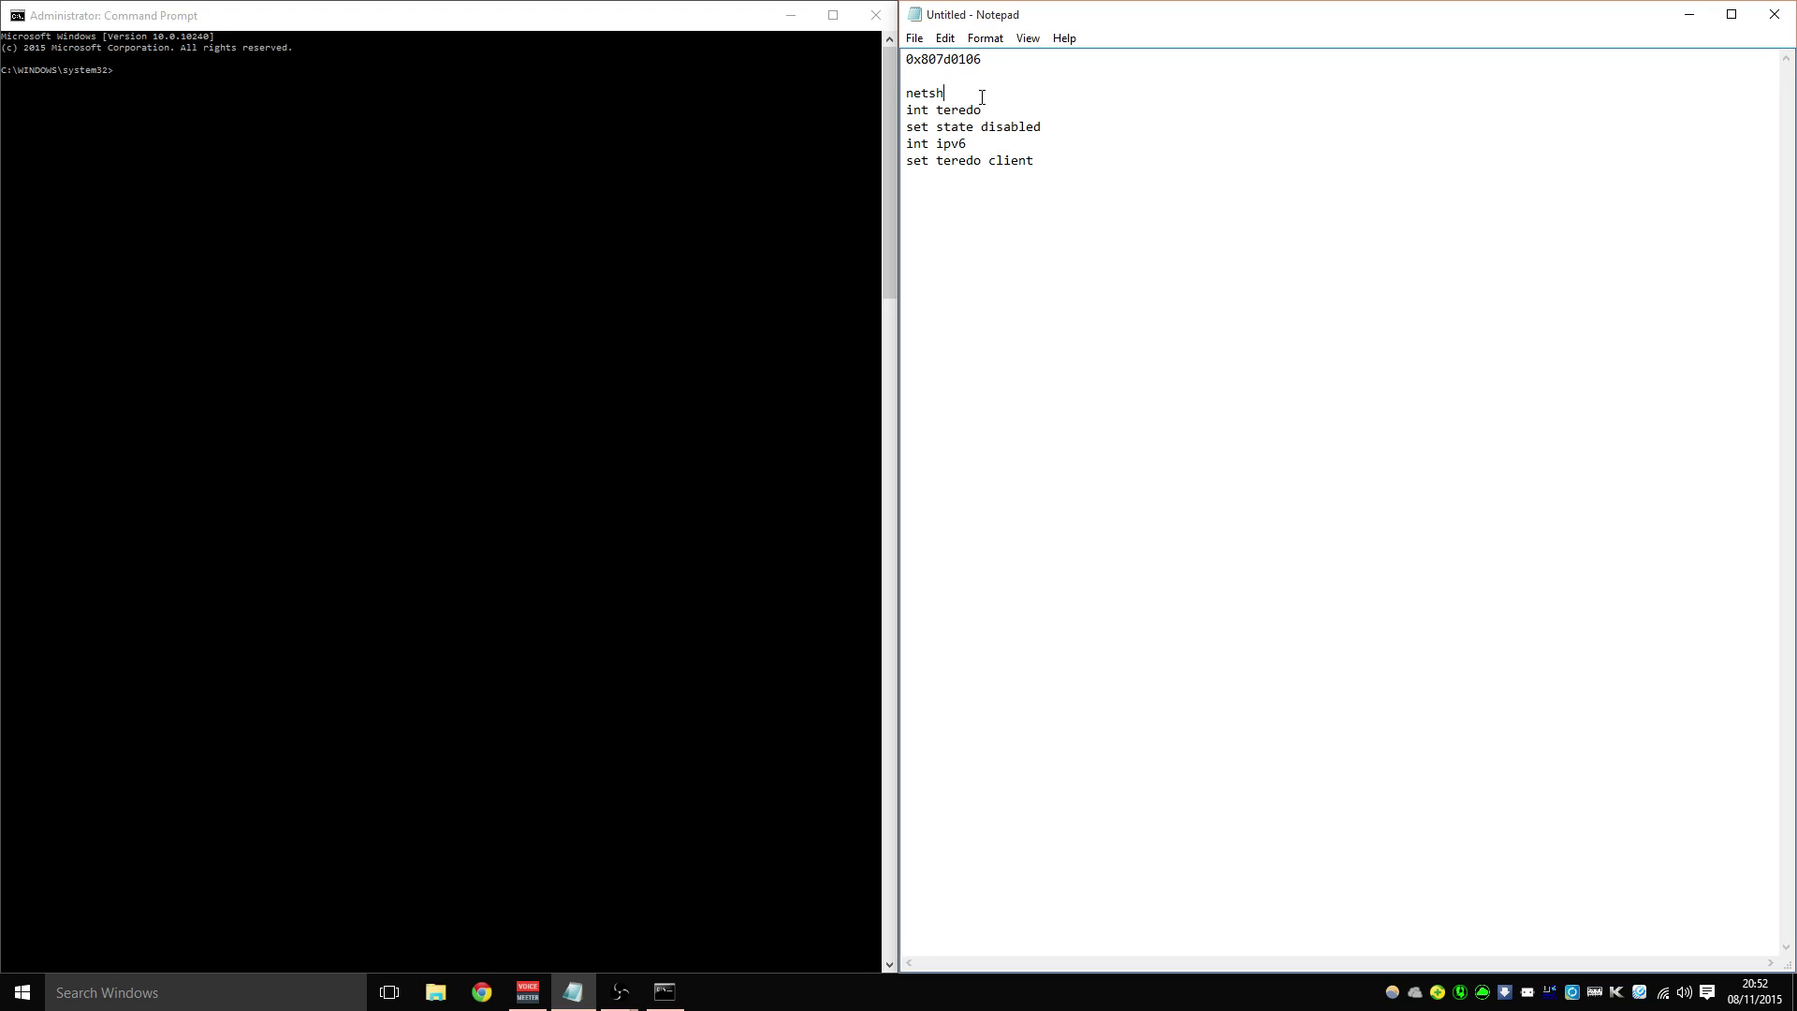
{"action": "left_click_drag", "start_coordinate": [956, 93], "coordinate": [900, 94]}
{"action": "right_click", "coordinate": [934, 93]}
{"action": "left_click", "coordinate": [980, 149]}
{"action": "right_click", "coordinate": [474, 119]}
{"action": "left_click", "coordinate": [565, 171]}
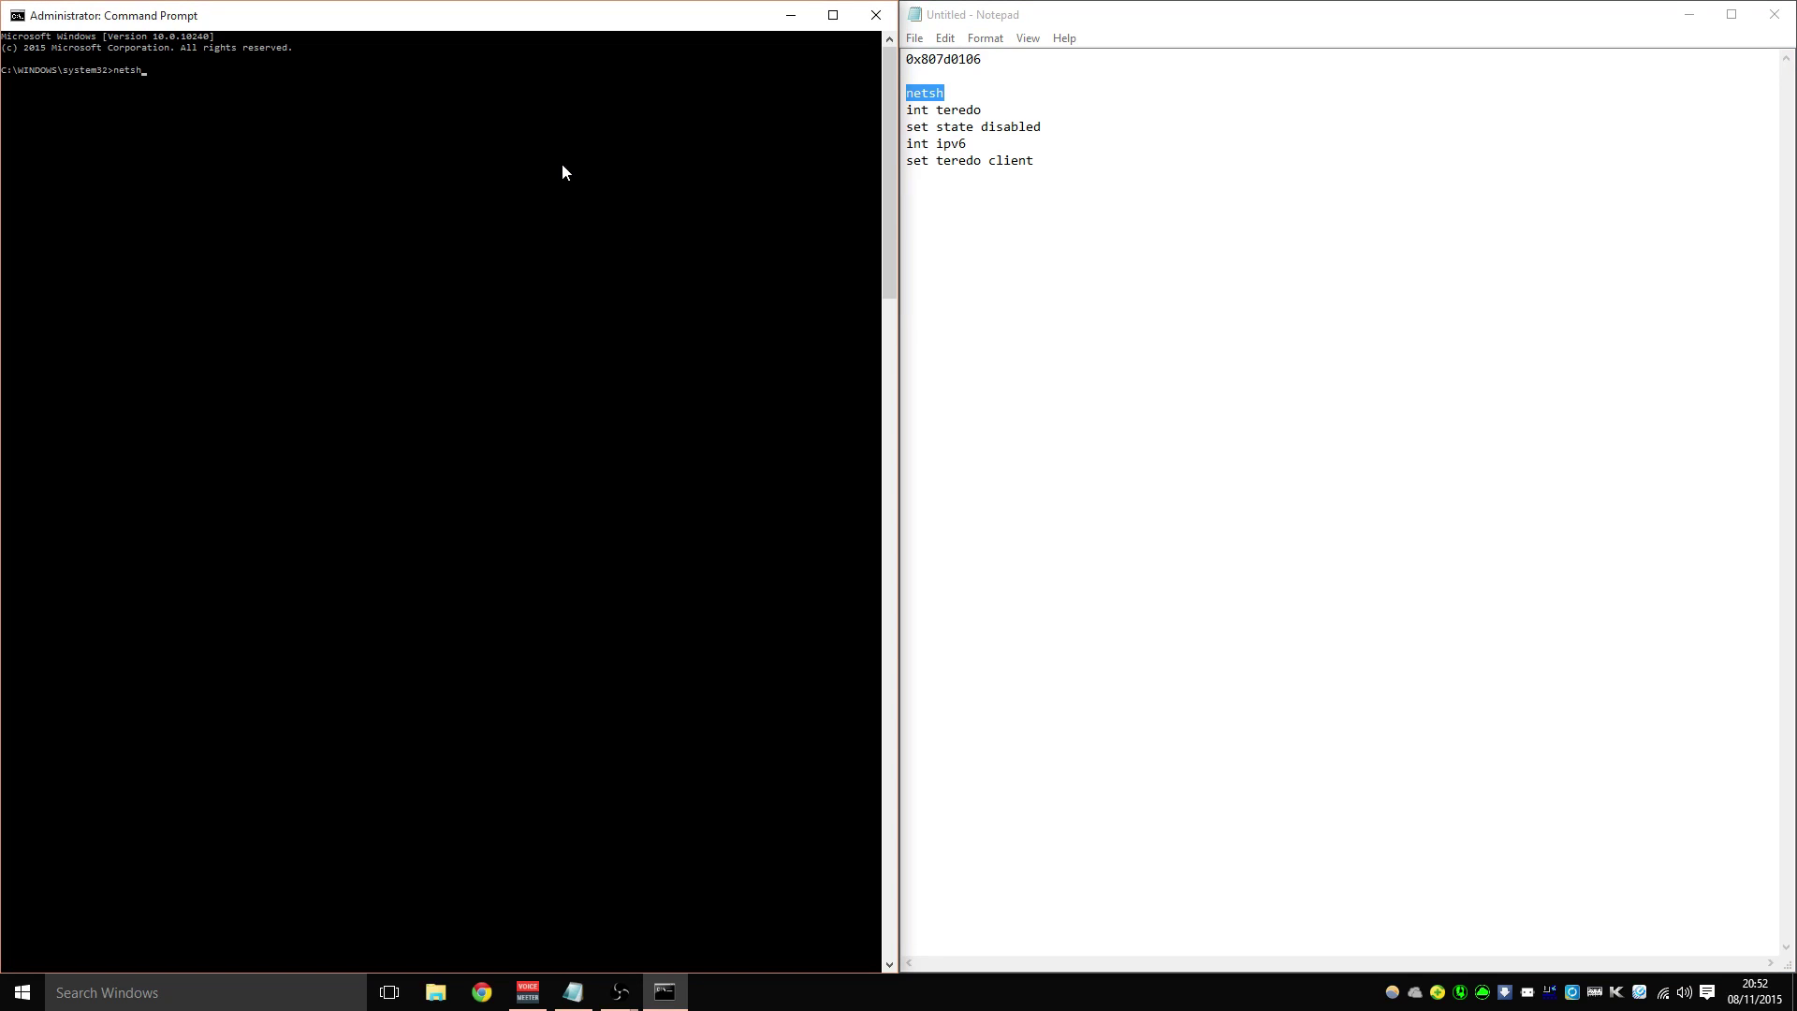
{"action": "key", "text": "Return"}
- Run 'int teredo' to enter the Teredo context
{"action": "mouse_move", "coordinate": [906, 110]}
{"action": "left_mouse_down"}
{"action": "mouse_move", "coordinate": [978, 129]}
{"action": "mouse_move", "coordinate": [908, 110]}
{"action": "left_mouse_up"}
{"action": "left_click", "coordinate": [1014, 111]}
{"action": "right_click", "coordinate": [914, 111]}
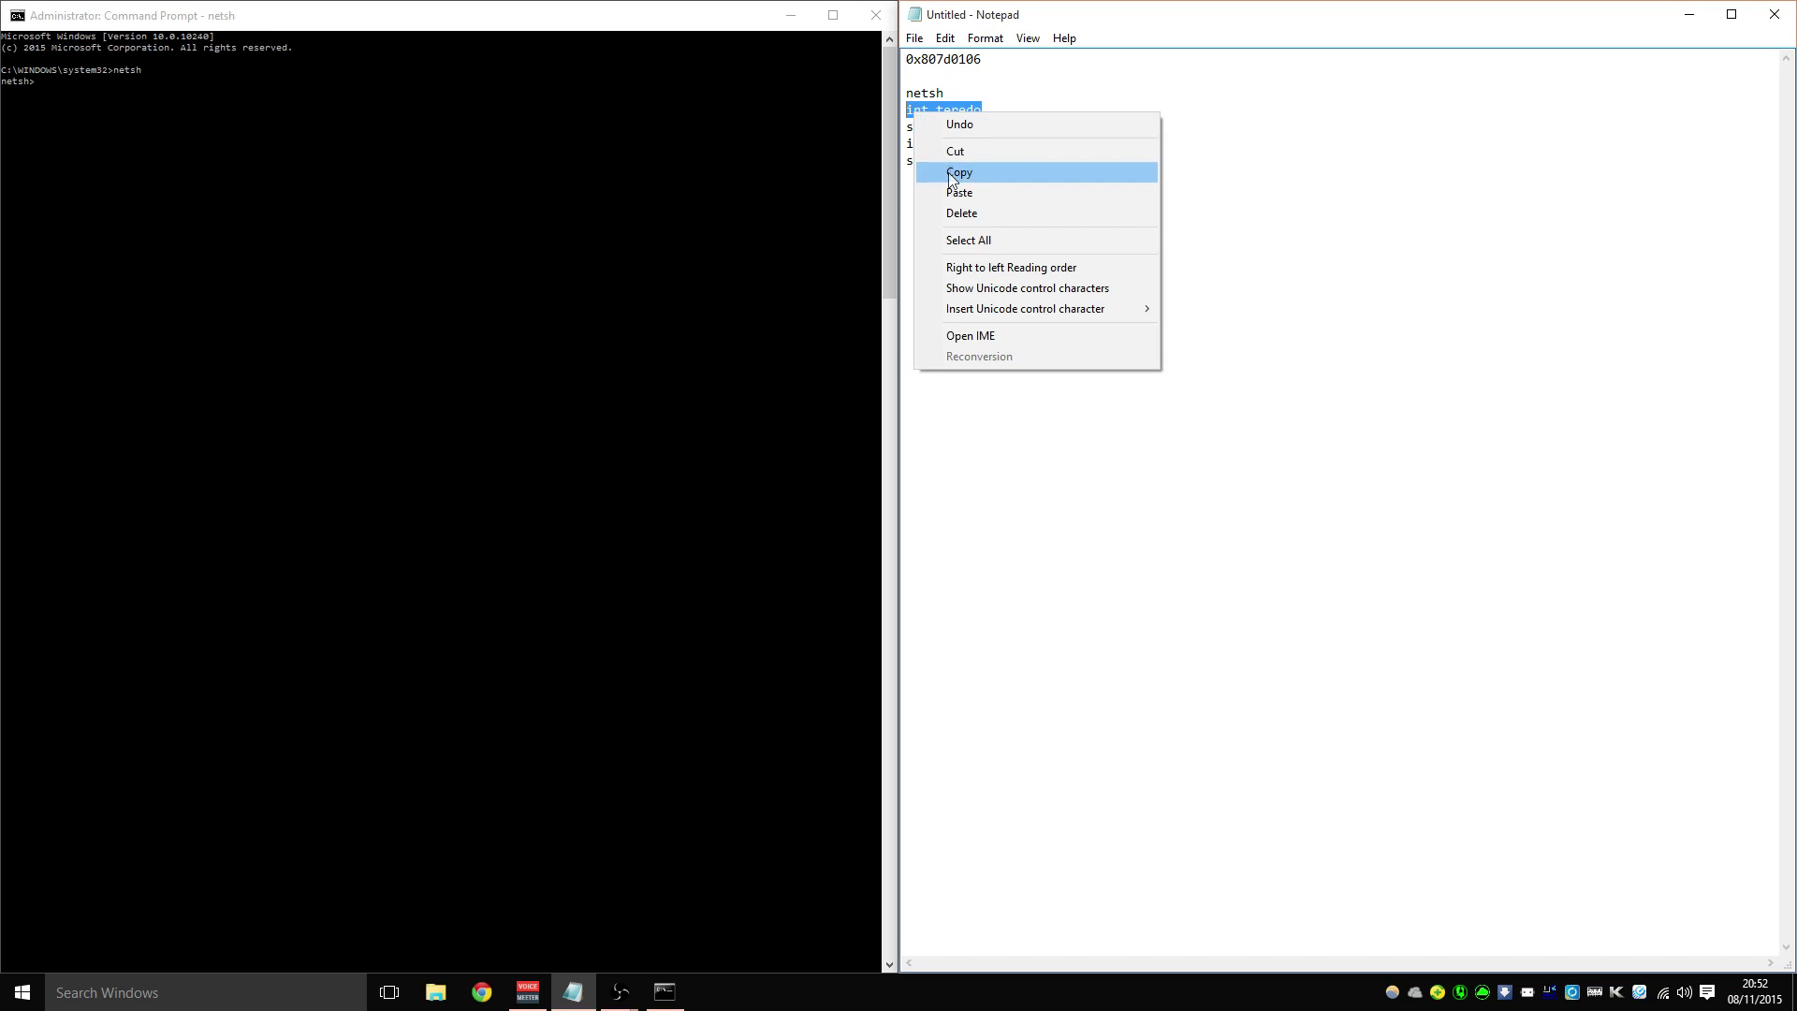
{"action": "left_click", "coordinate": [957, 173]}
{"action": "left_click", "coordinate": [327, 92]}
{"action": "right_click", "coordinate": [316, 135]}
{"action": "left_click", "coordinate": [391, 174]}
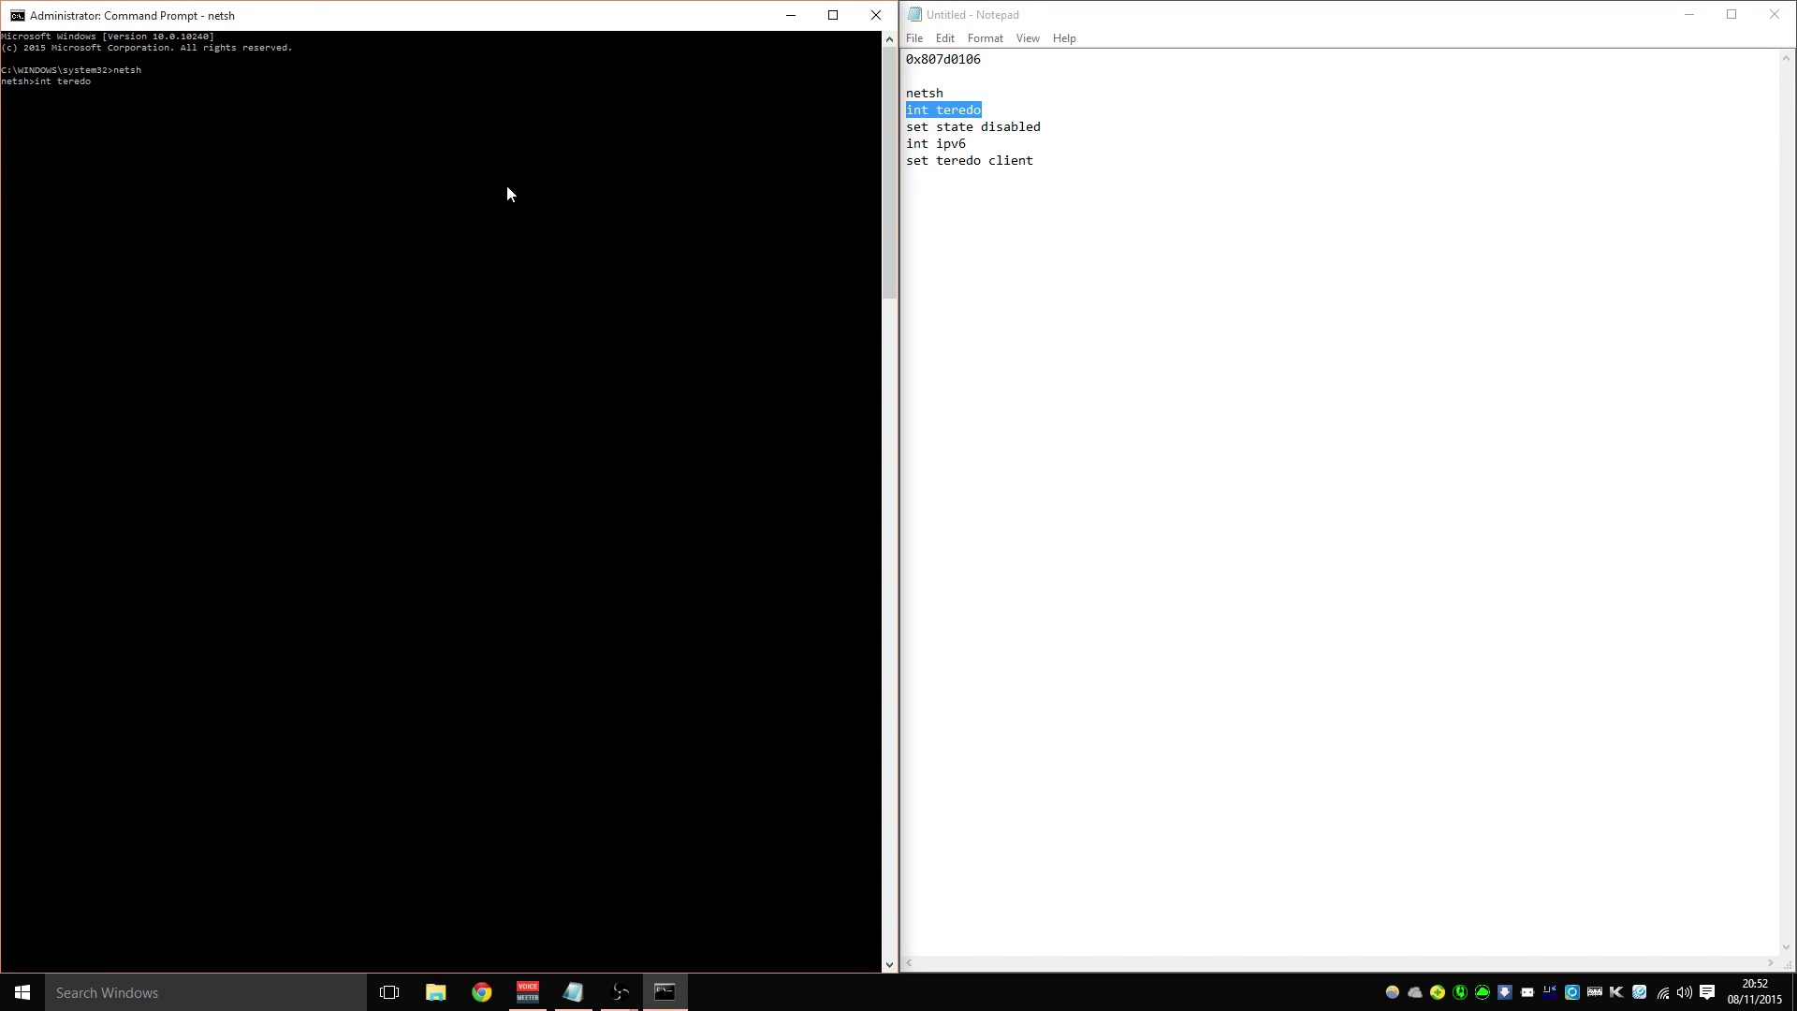
{"action": "key", "text": "Return"}
- Run 'set state disabled' to turn Teredo off
{"action": "left_click_drag", "start_coordinate": [1051, 136], "coordinate": [907, 128]}
{"action": "right_click", "coordinate": [940, 126]}
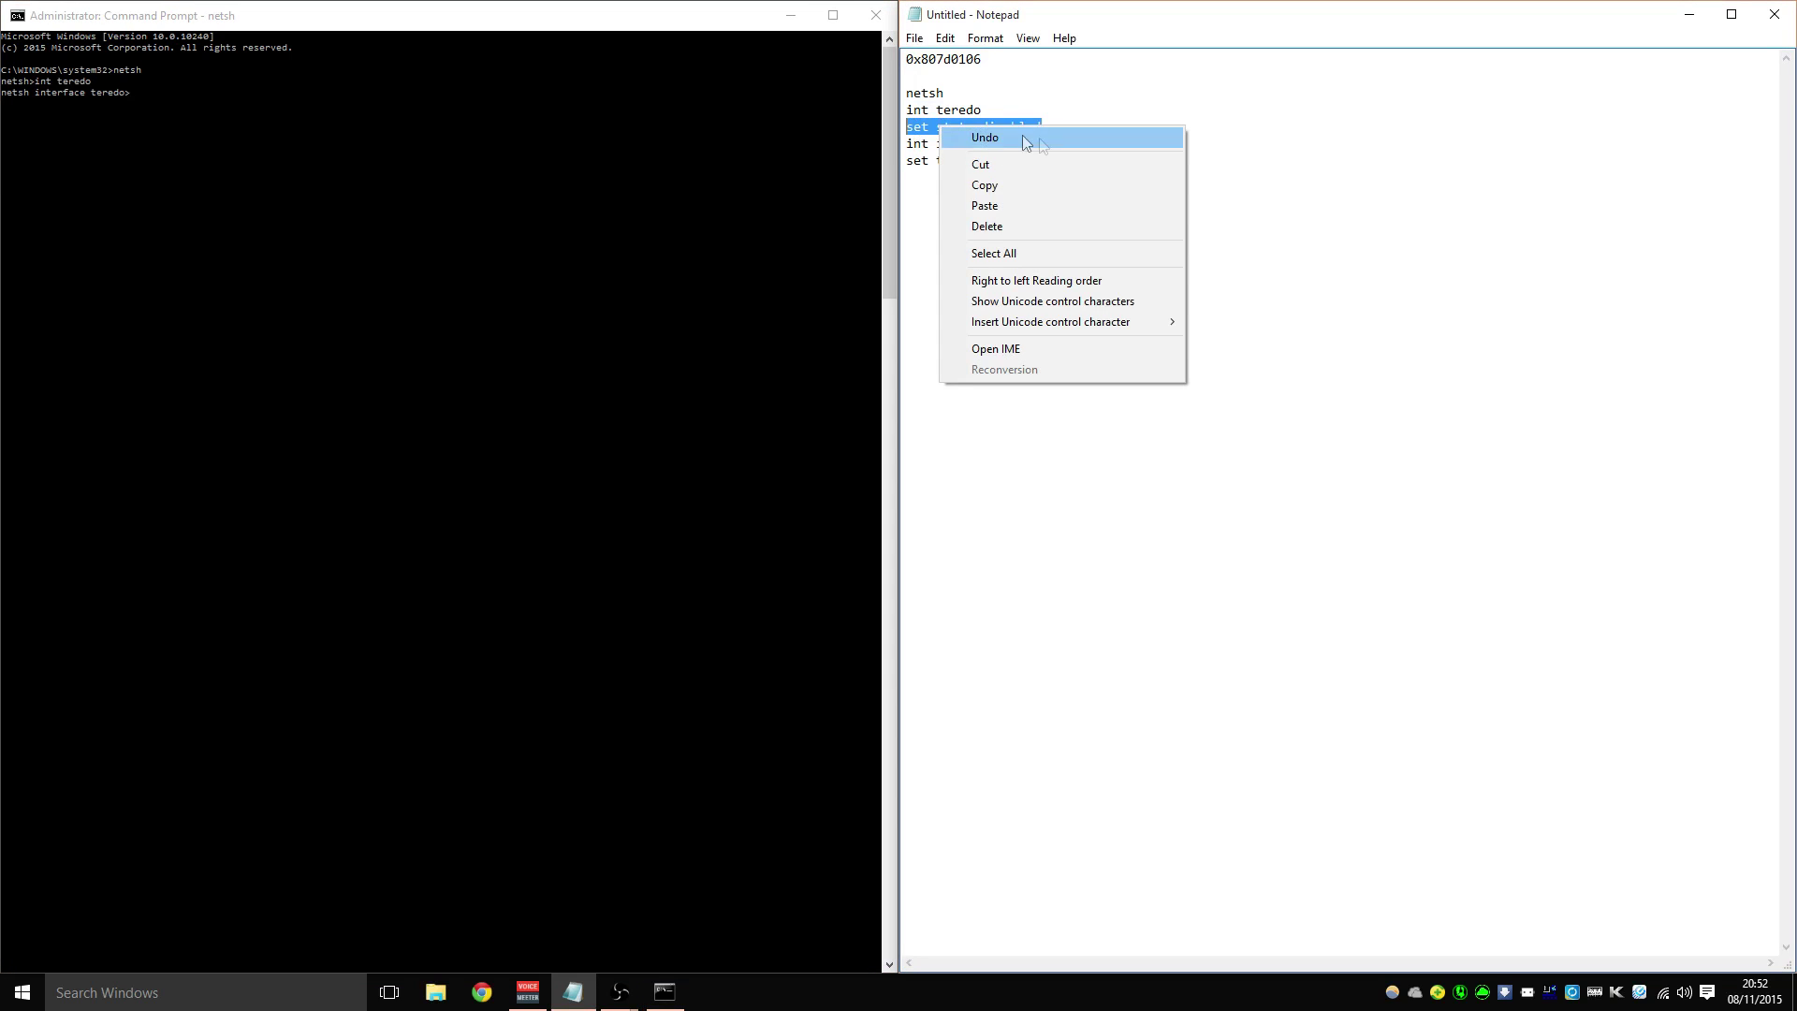
{"action": "left_click", "coordinate": [1011, 185]}
{"action": "left_click", "coordinate": [492, 139]}
{"action": "right_click", "coordinate": [492, 139]}
{"action": "left_click", "coordinate": [553, 194]}
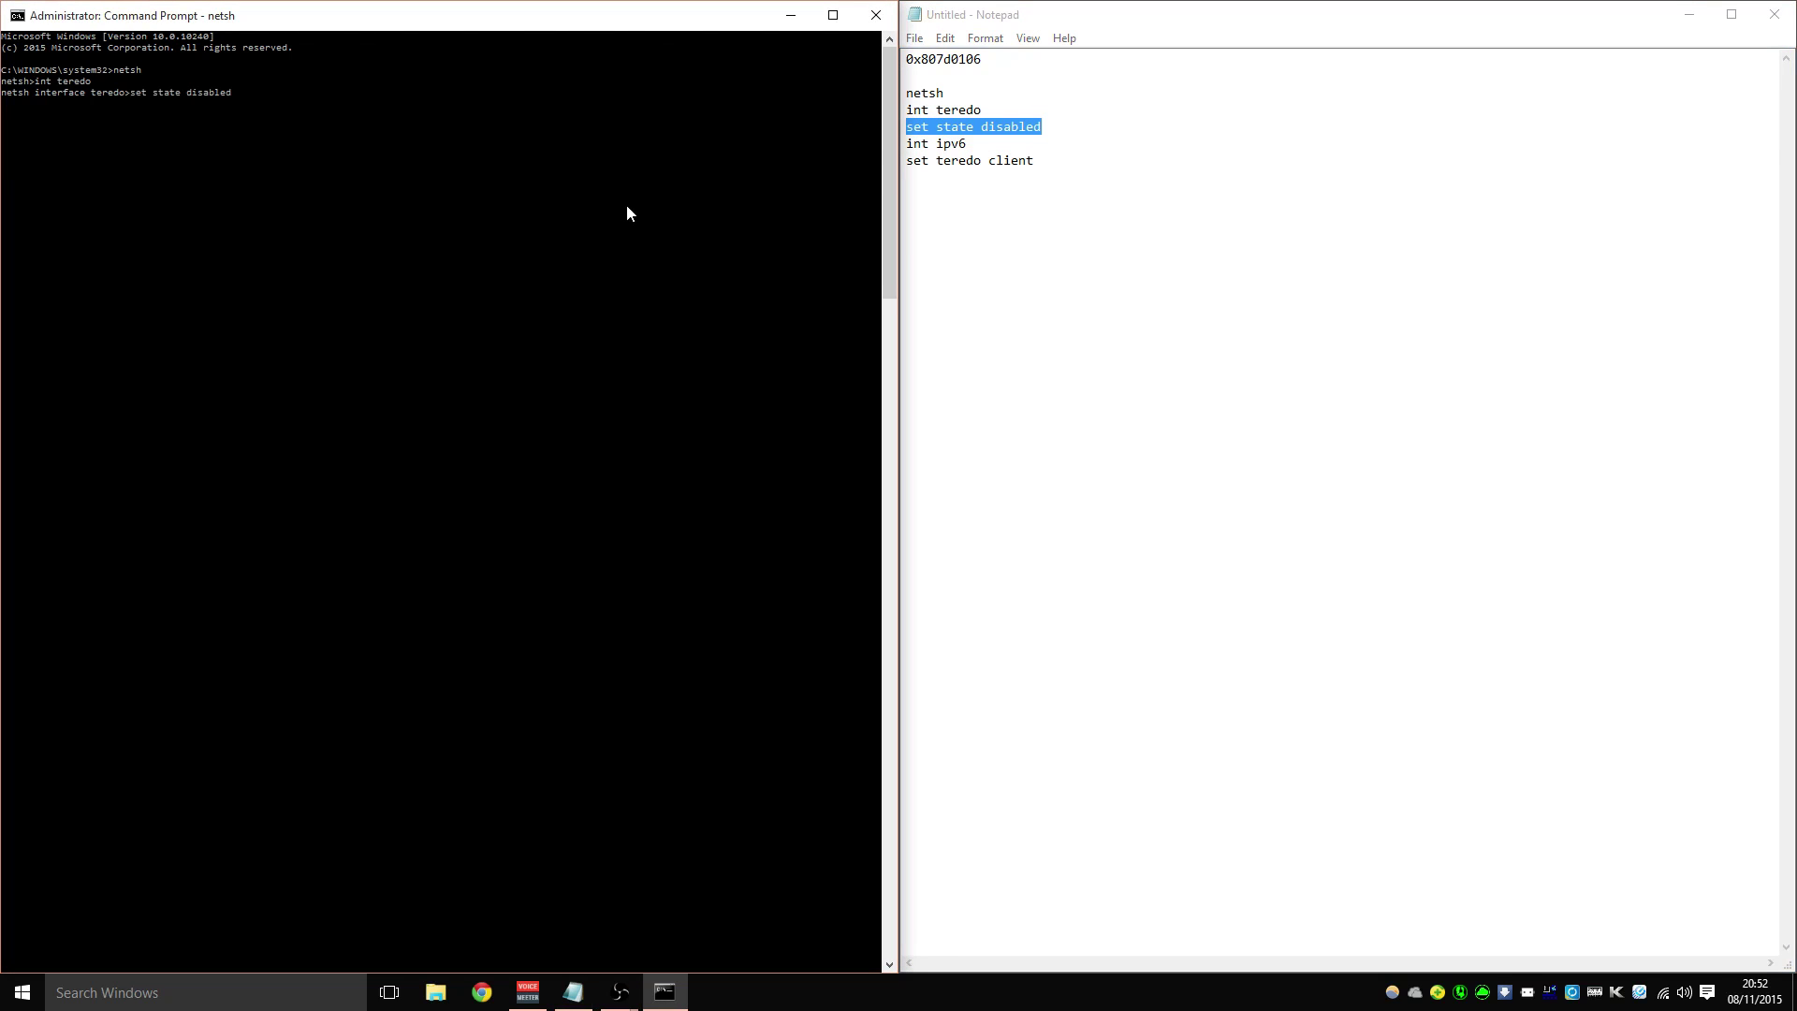
{"action": "key", "text": "Return"}
- Run 'int ipv6' to enter the IPv6 context
{"action": "left_click_drag", "start_coordinate": [1031, 155], "coordinate": [906, 145]}
{"action": "left_click", "coordinate": [979, 157]}
{"action": "right_click", "coordinate": [922, 147]}
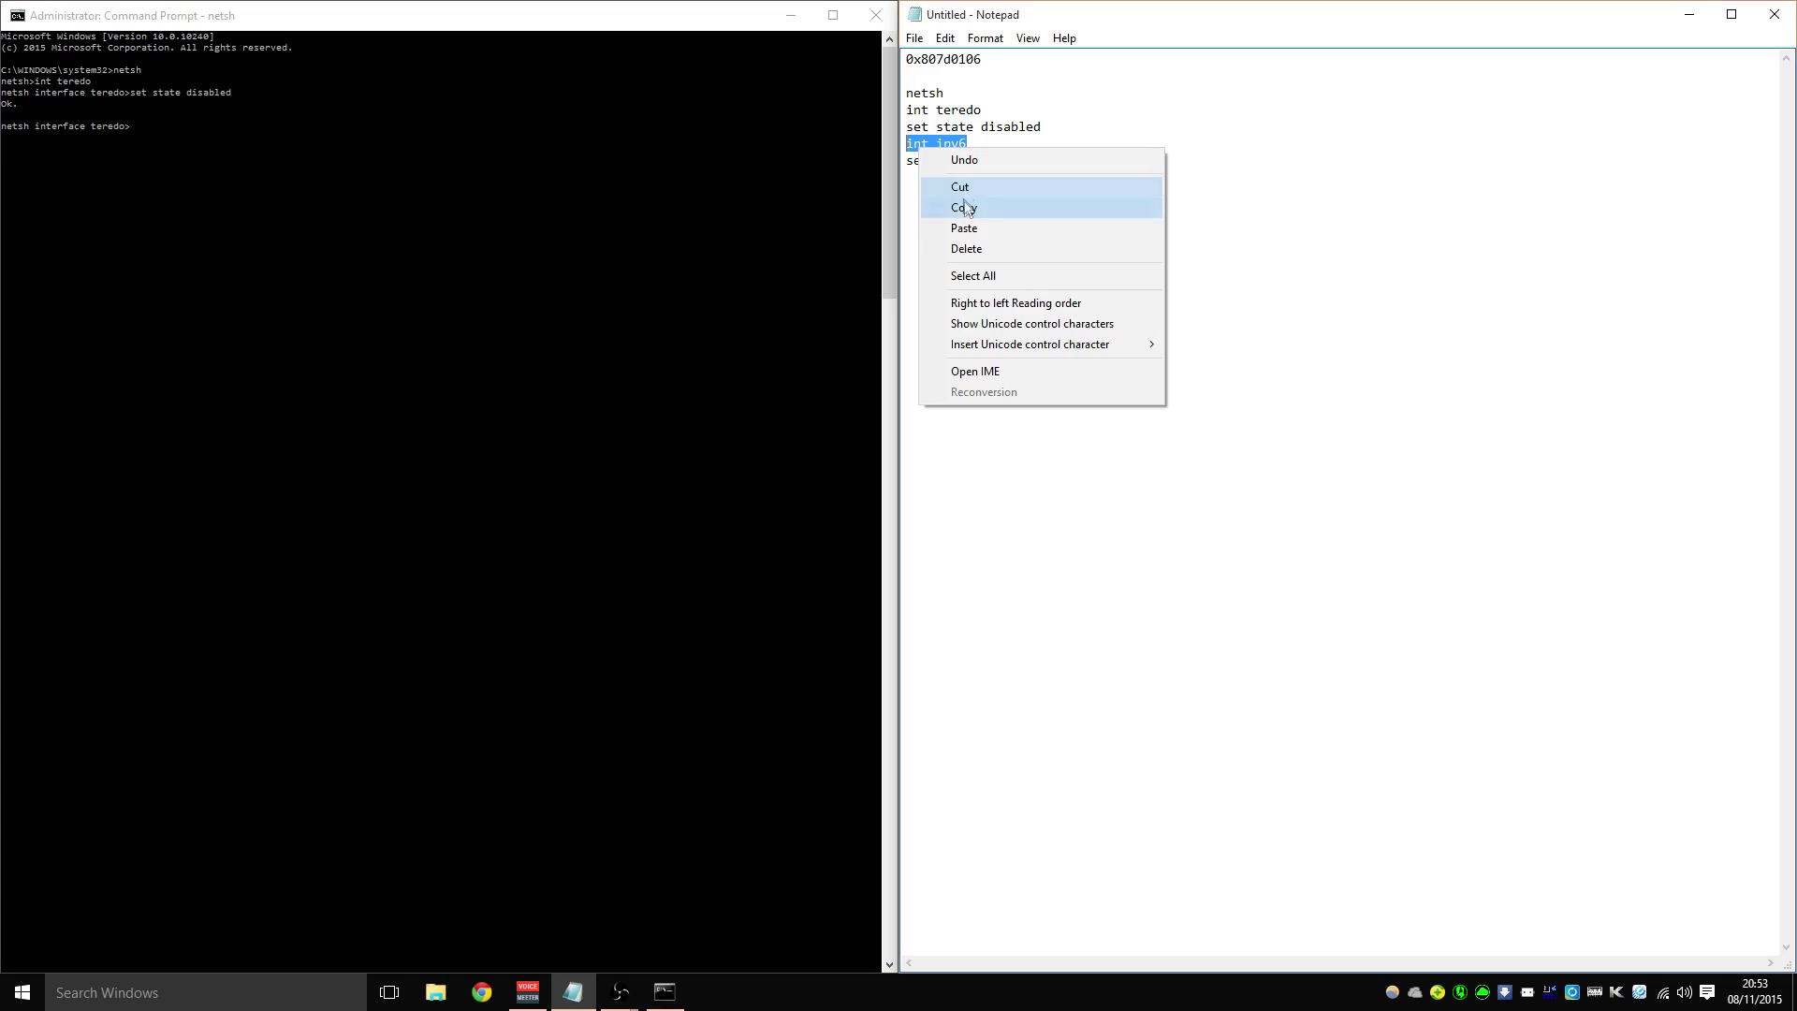
{"action": "left_click", "coordinate": [966, 210]}
{"action": "right_click", "coordinate": [483, 170]}
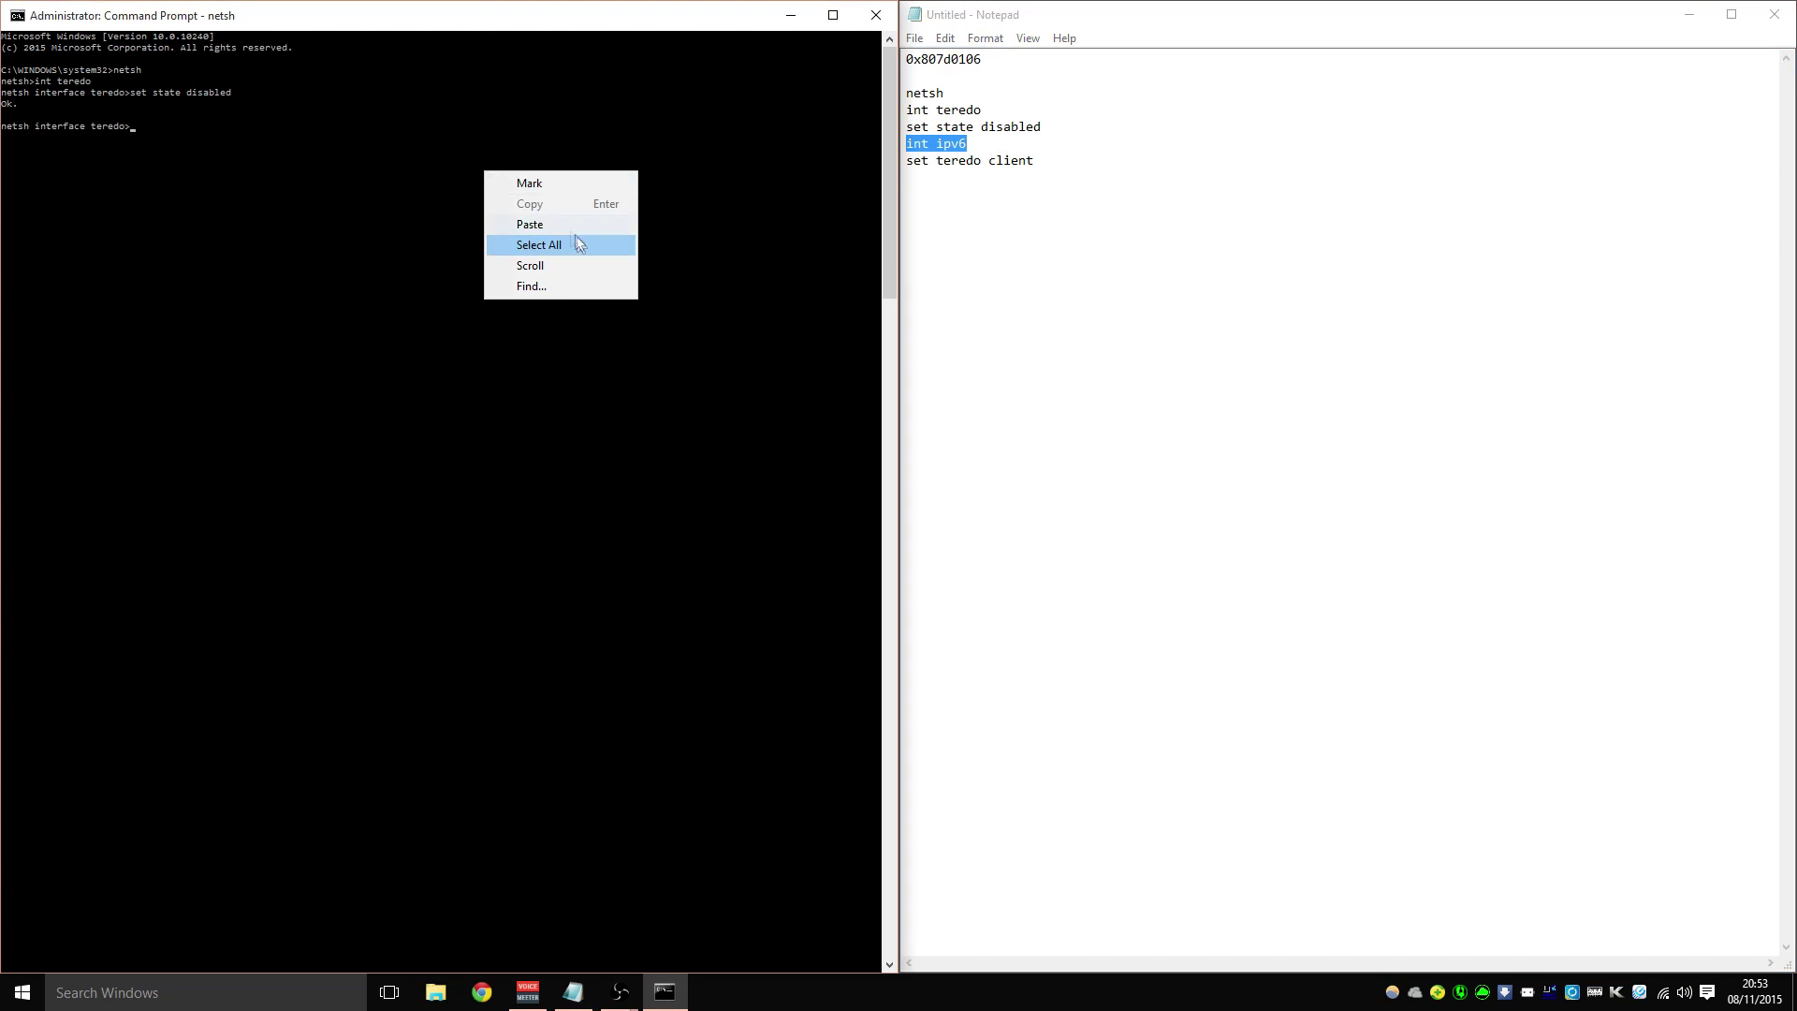
{"action": "left_click", "coordinate": [561, 223]}
{"action": "key", "text": "Return"}
- Run 'set teredo client' to put Teredo in client mode
{"action": "left_click_drag", "start_coordinate": [1043, 160], "coordinate": [906, 161]}
{"action": "right_click", "coordinate": [921, 168]}
{"action": "left_click", "coordinate": [964, 229]}
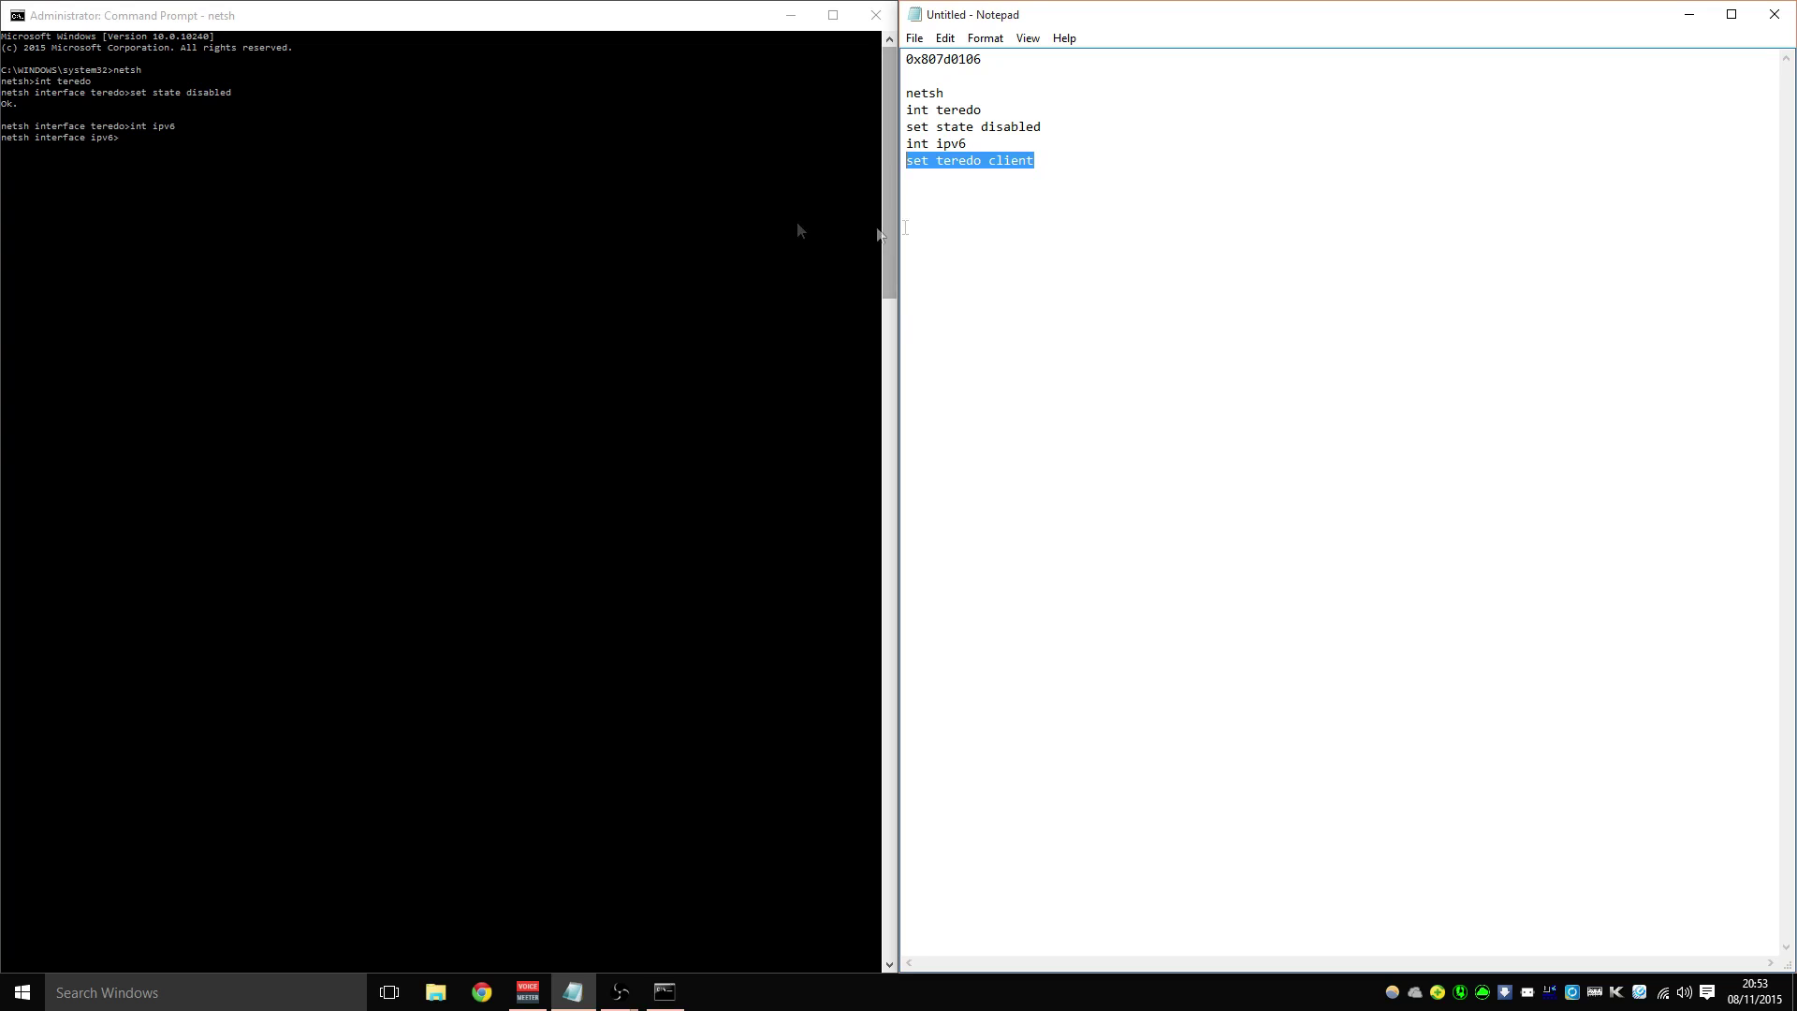
{"action": "right_click", "coordinate": [562, 198]}
{"action": "left_click", "coordinate": [652, 255]}
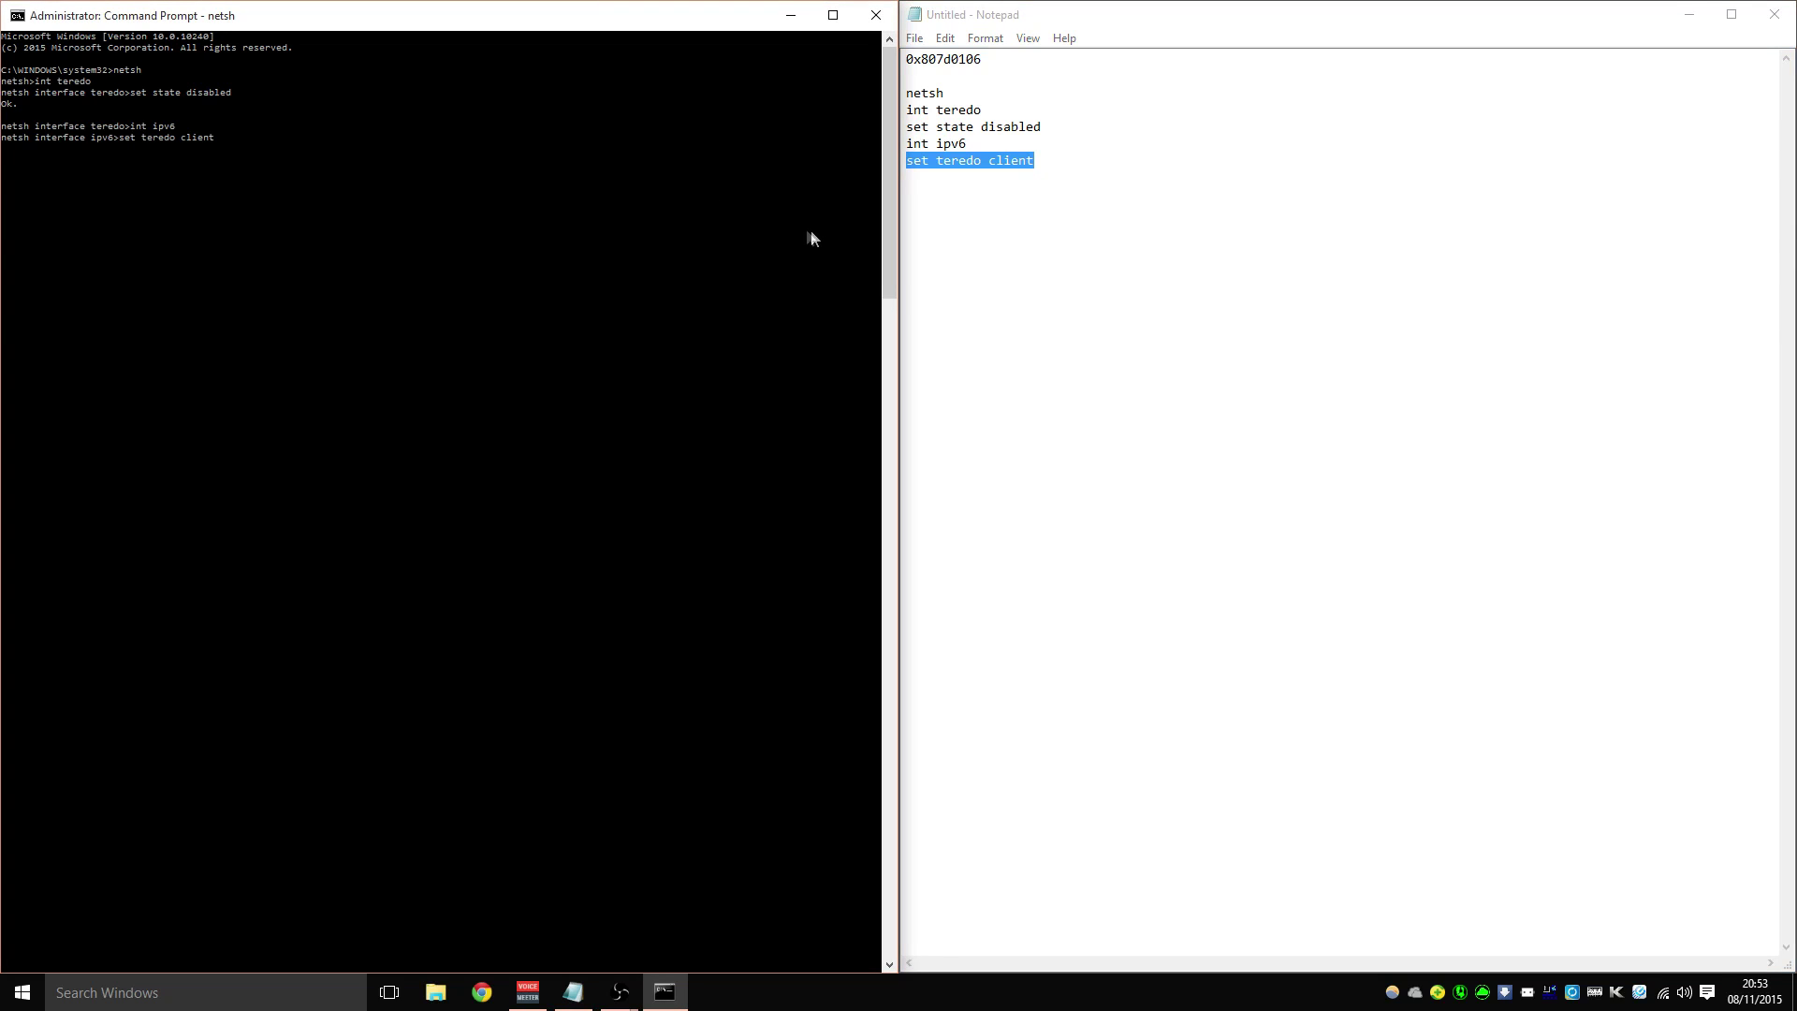
{"action": "key", "text": "Return"}
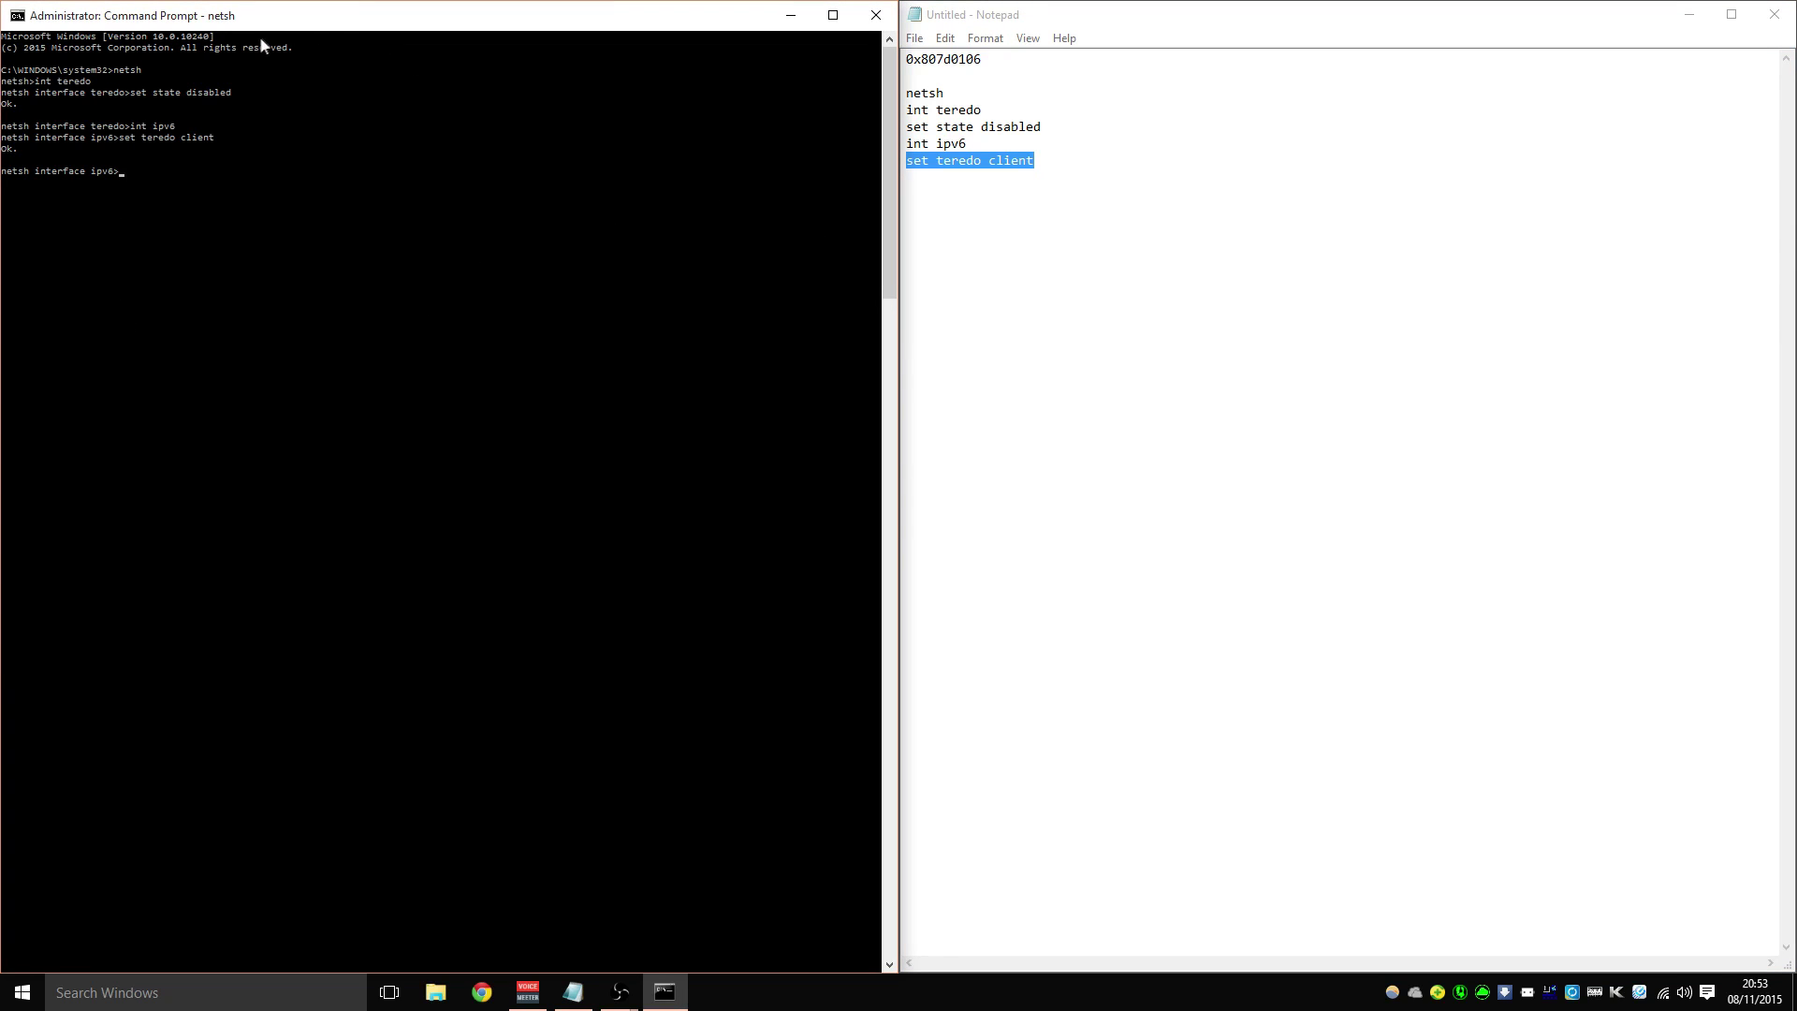